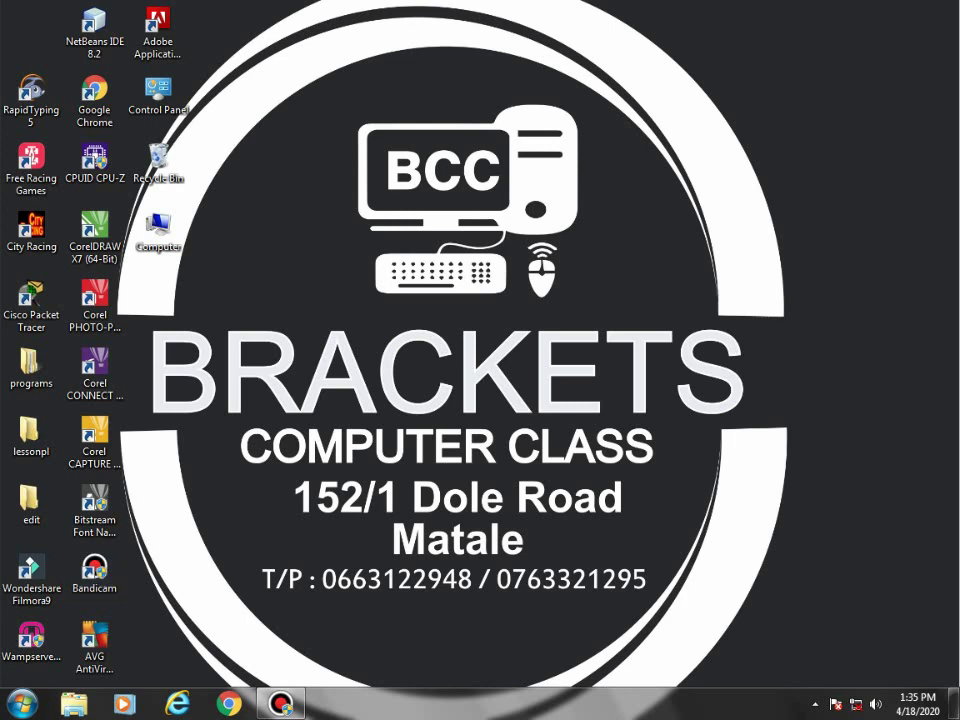
Launch Excel 2016 by searching 'excel' from the Windows Start menu.
{"action": "key", "text": "super"}
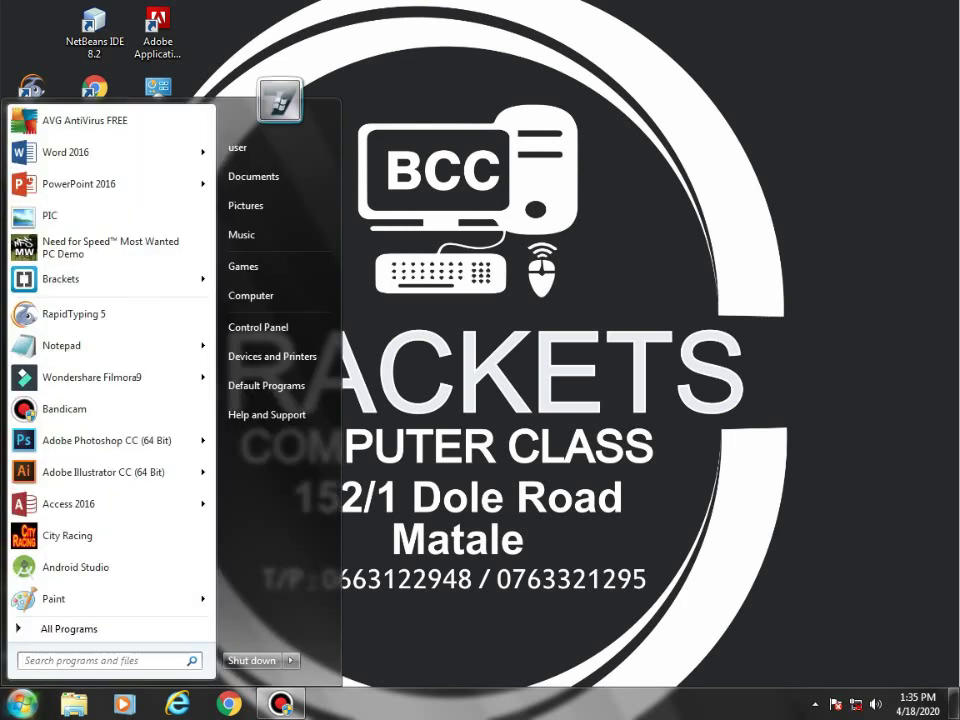
{"action": "type", "text": "e"}
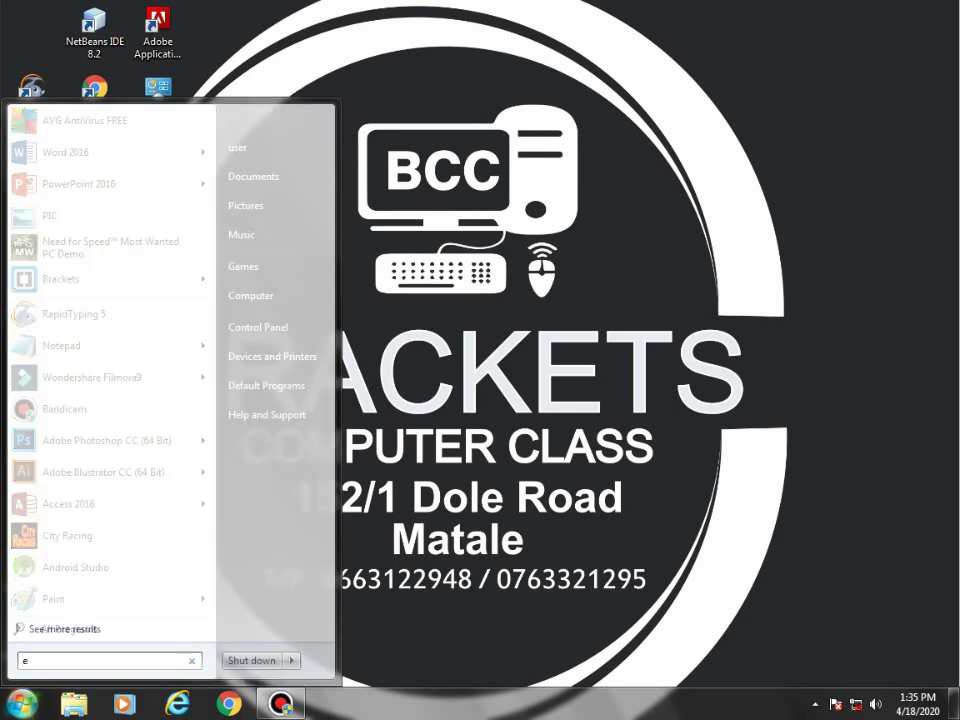
{"action": "type", "text": "xcel"}
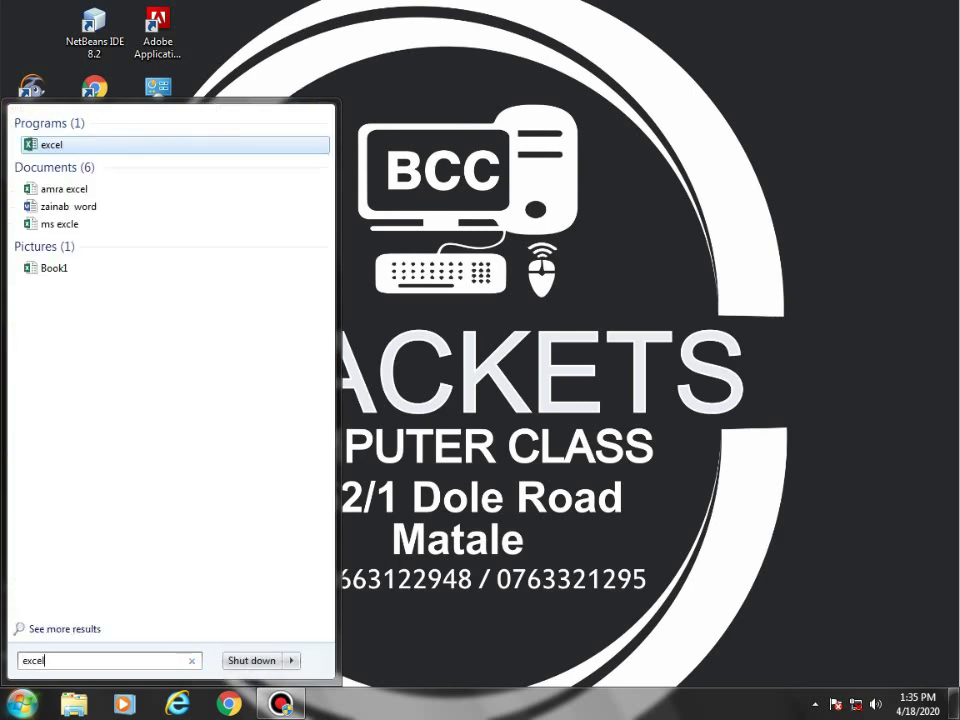
{"action": "key", "text": "Up"}
{"action": "key", "text": "Up"}
{"action": "key", "text": "Up"}
{"action": "key", "text": "Up"}
{"action": "key", "text": "Up"}
{"action": "key", "text": "Up"}
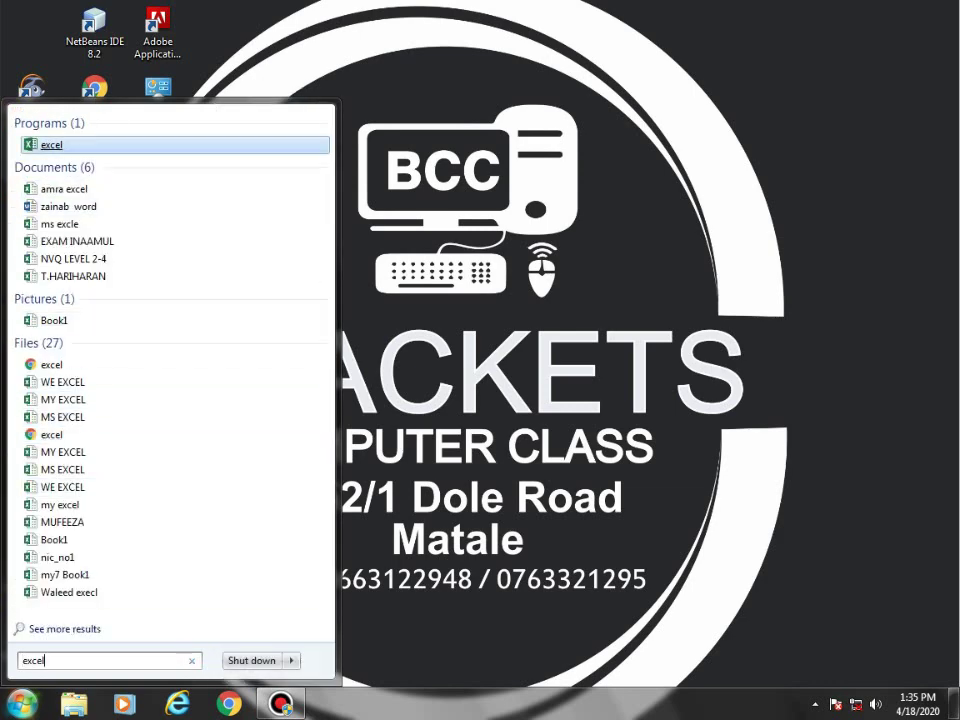
{"action": "key", "text": "Return"}
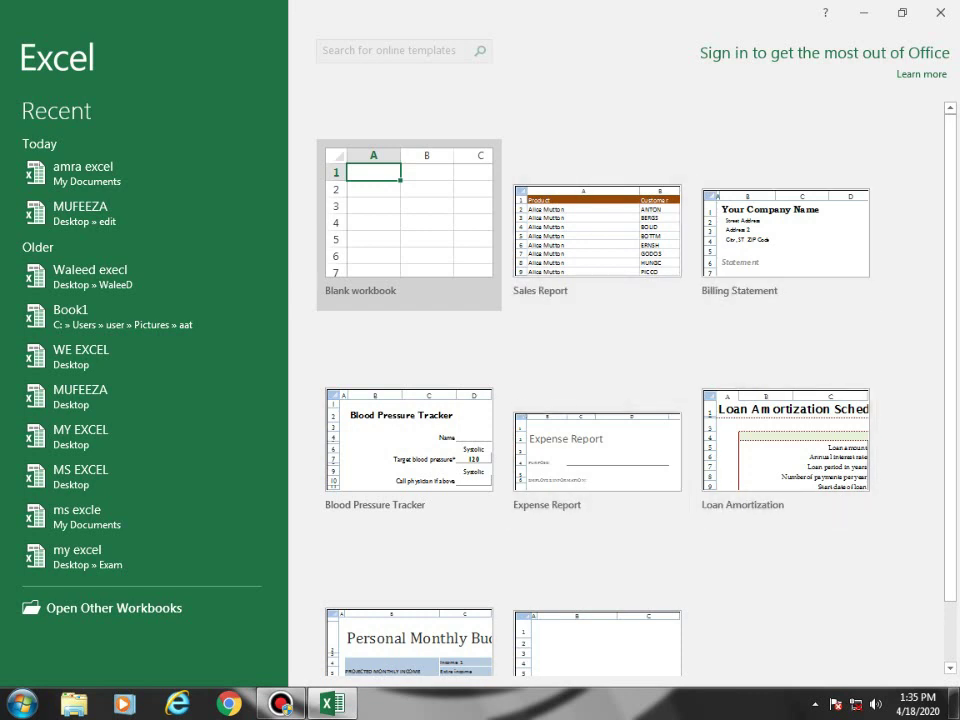
Create a new blank workbook, Book1, from the Excel start screen's templates.
{"action": "scroll", "coordinate": [597, 590], "scroll_direction": "down", "scroll_amount": 1}
{"action": "scroll", "coordinate": [597, 590], "scroll_direction": "up", "scroll_amount": 1}
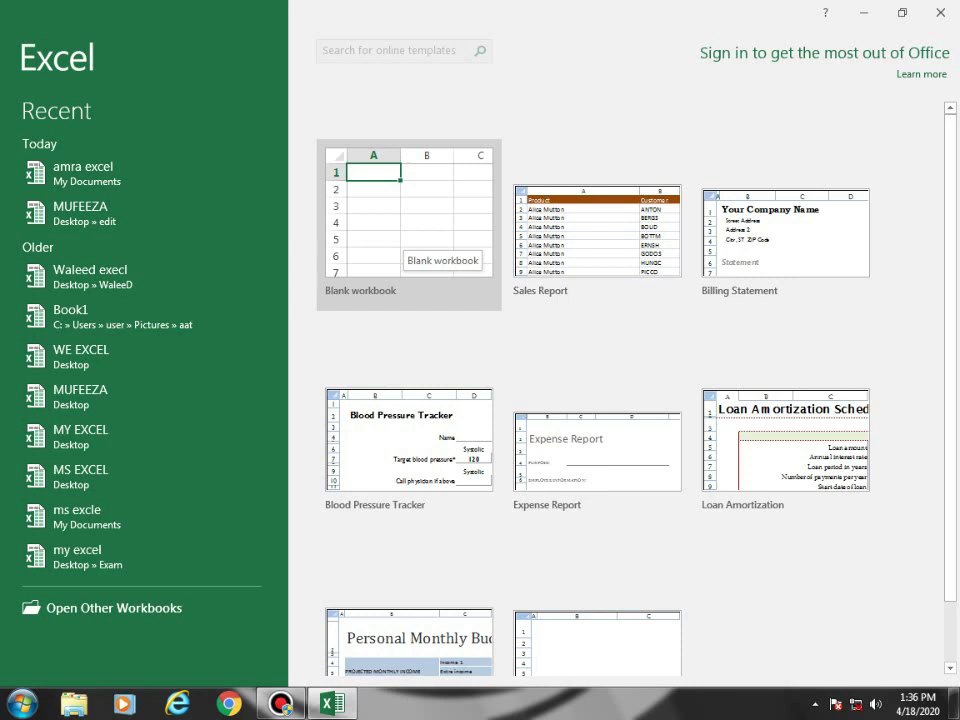
{"action": "left_click", "coordinate": [400, 232]}
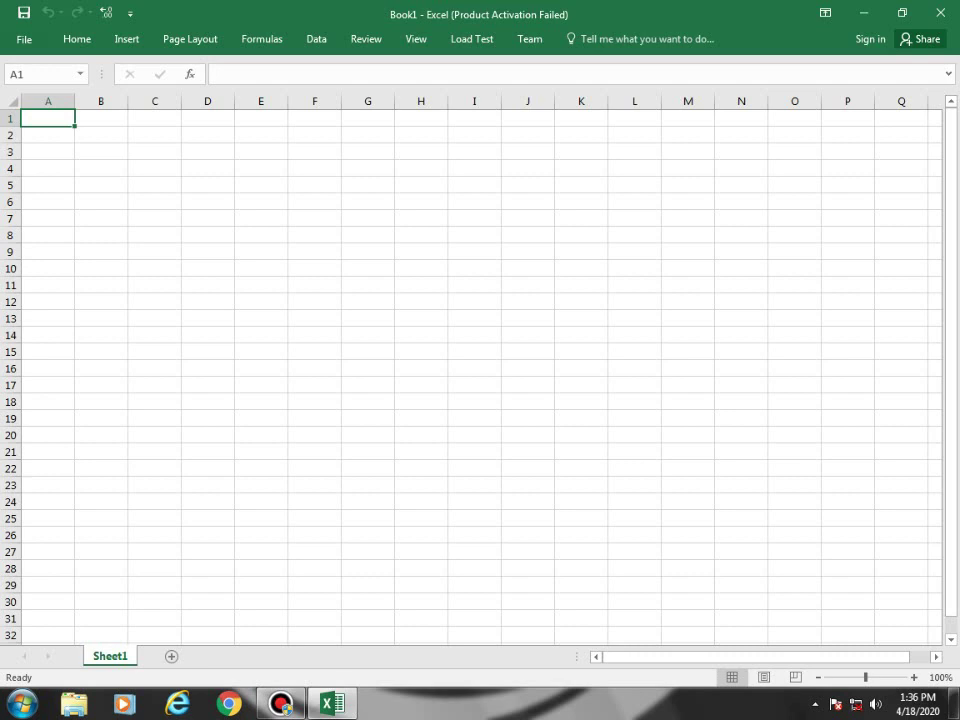
Zoom the sheet to 166% and select whole columns A through E in turn.
{"action": "left_click_drag", "start_coordinate": [866, 677], "coordinate": [874, 677]}
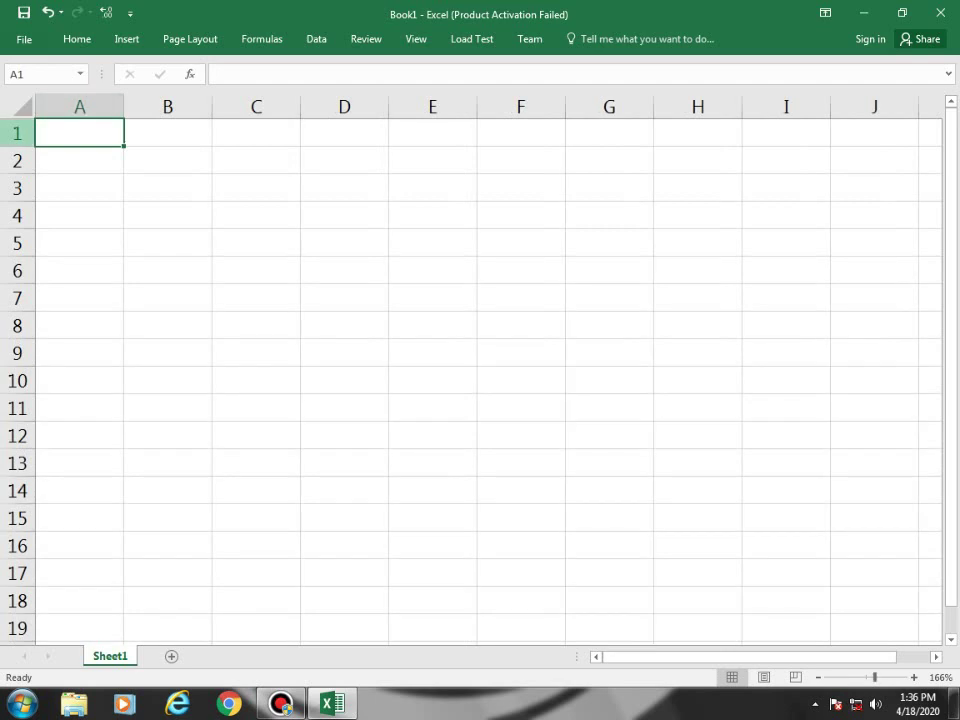
{"action": "key", "text": "shift+space"}
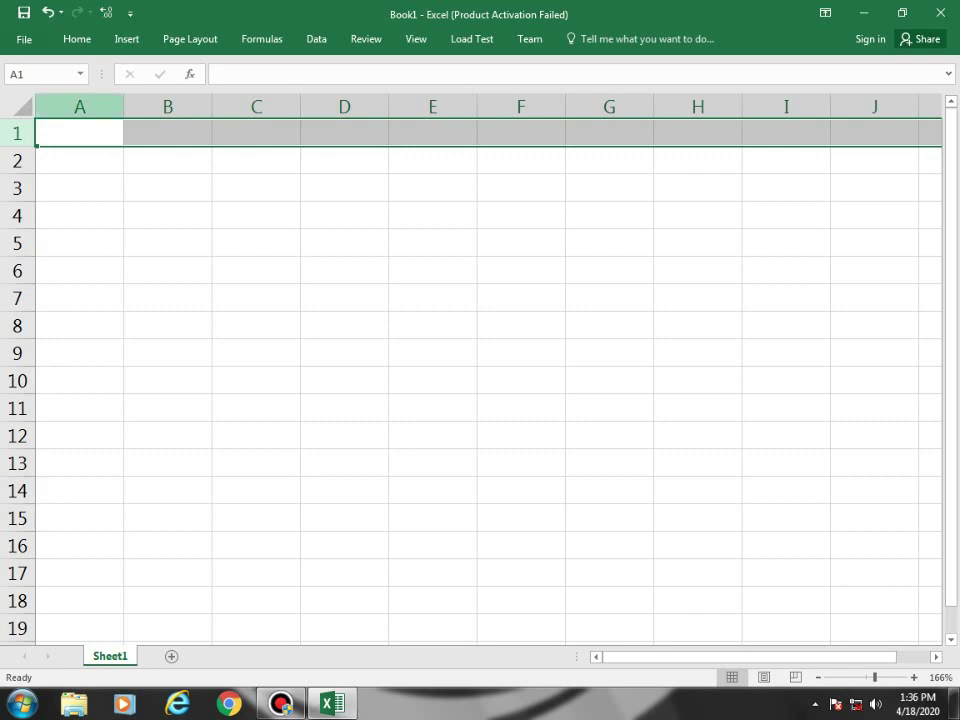
{"action": "key", "text": "ctrl+space"}
{"action": "key", "text": "Right"}
{"action": "key", "text": "ctrl+space"}
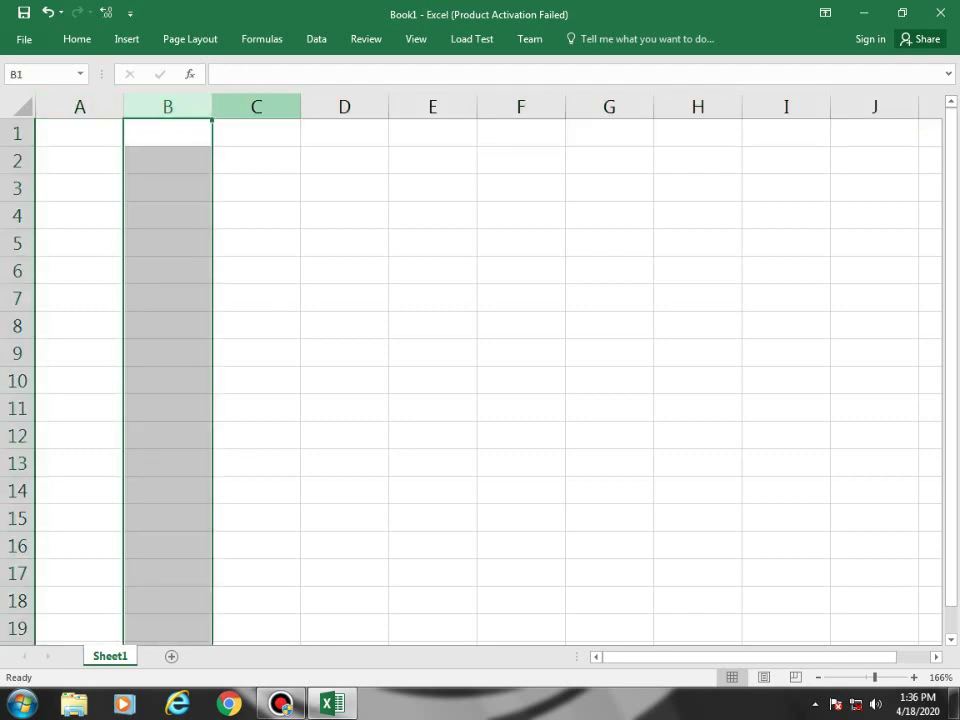
{"action": "key", "text": "Right"}
{"action": "key", "text": "ctrl+space"}
{"action": "key", "text": "Left"}
{"action": "key", "text": "Left"}
{"action": "key", "text": "ctrl+space"}
{"action": "key", "text": "Right"}
{"action": "key", "text": "ctrl+space"}
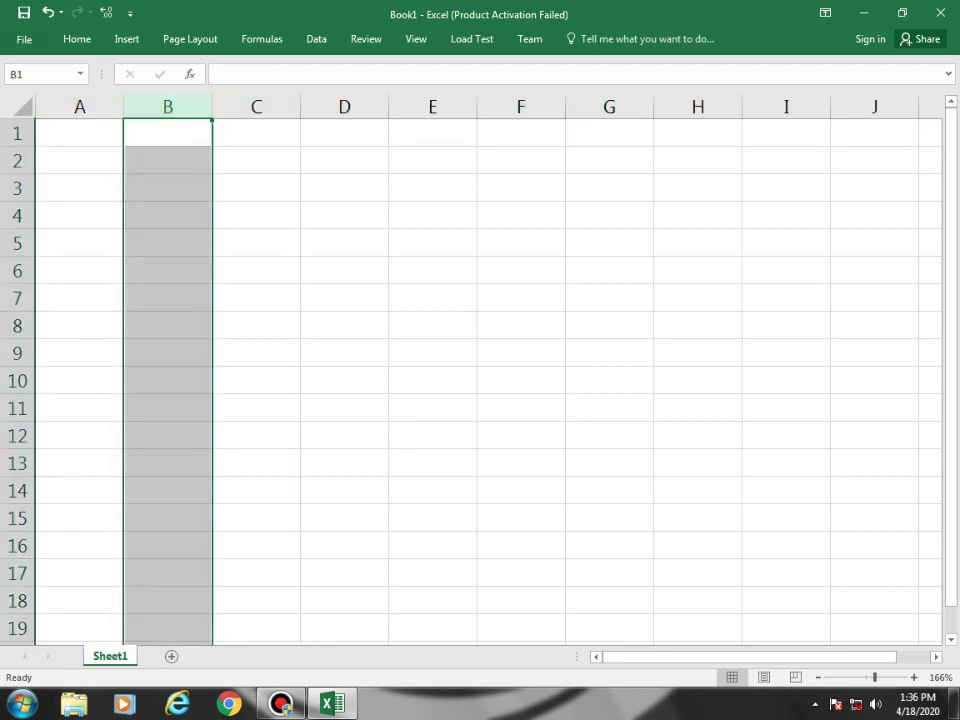
{"action": "key", "text": "Right"}
{"action": "key", "text": "ctrl+space"}
{"action": "key", "text": "Right"}
{"action": "key", "text": "ctrl+space"}
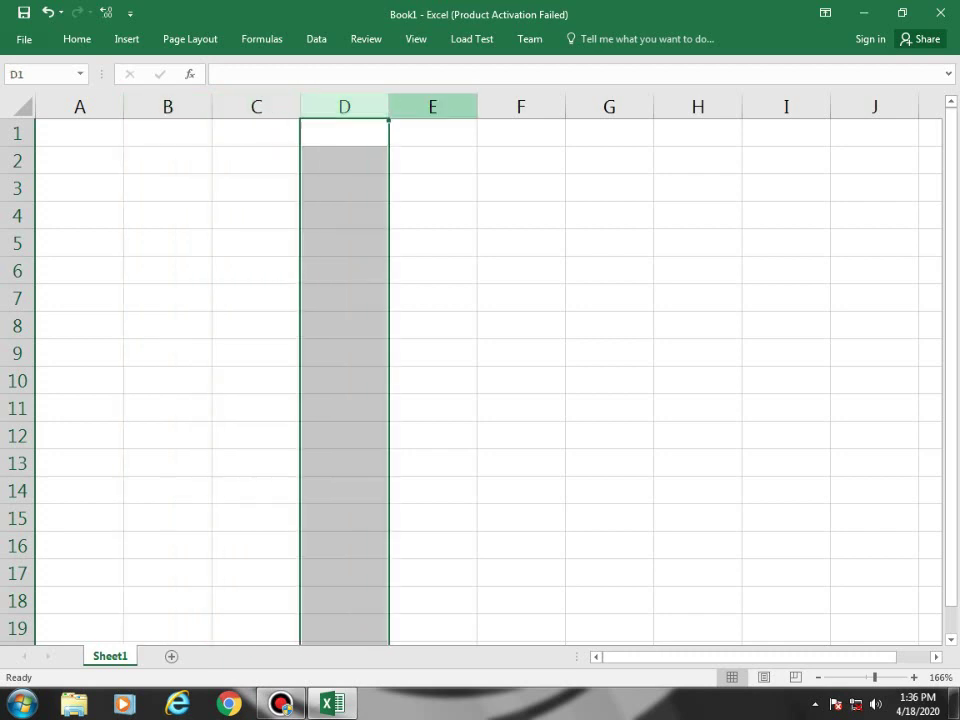
{"action": "key", "text": "Right"}
{"action": "key", "text": "ctrl+space"}
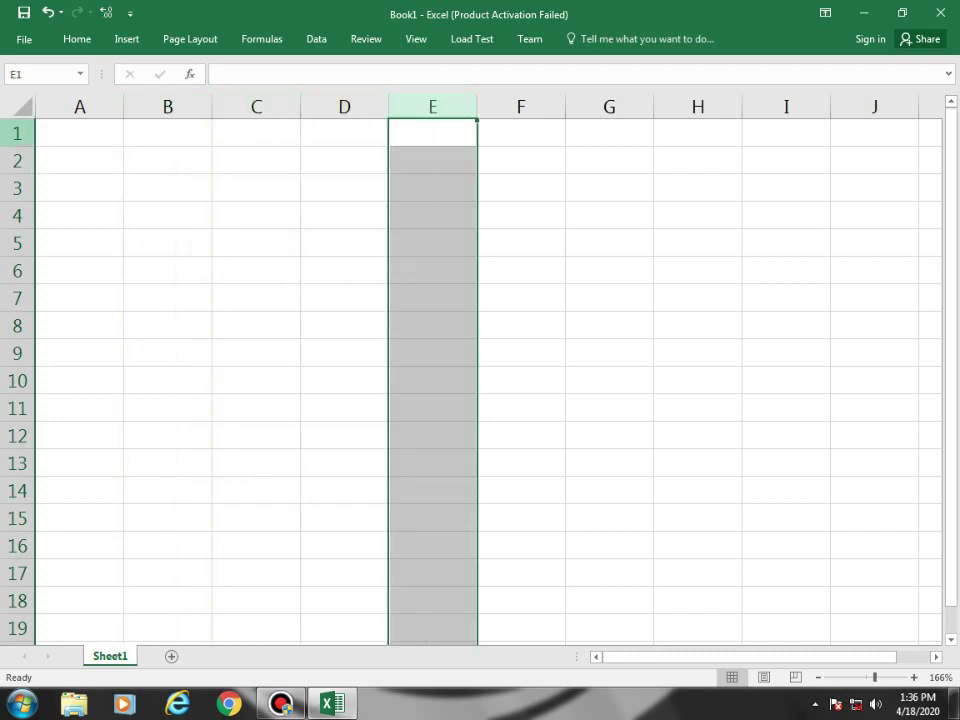
Select whole rows 1 through 4 one by one, then return to a single cell.
{"action": "key", "text": "Home"}
{"action": "key", "text": "shift+space"}
{"action": "key", "text": "Down"}
{"action": "key", "text": "shift+space"}
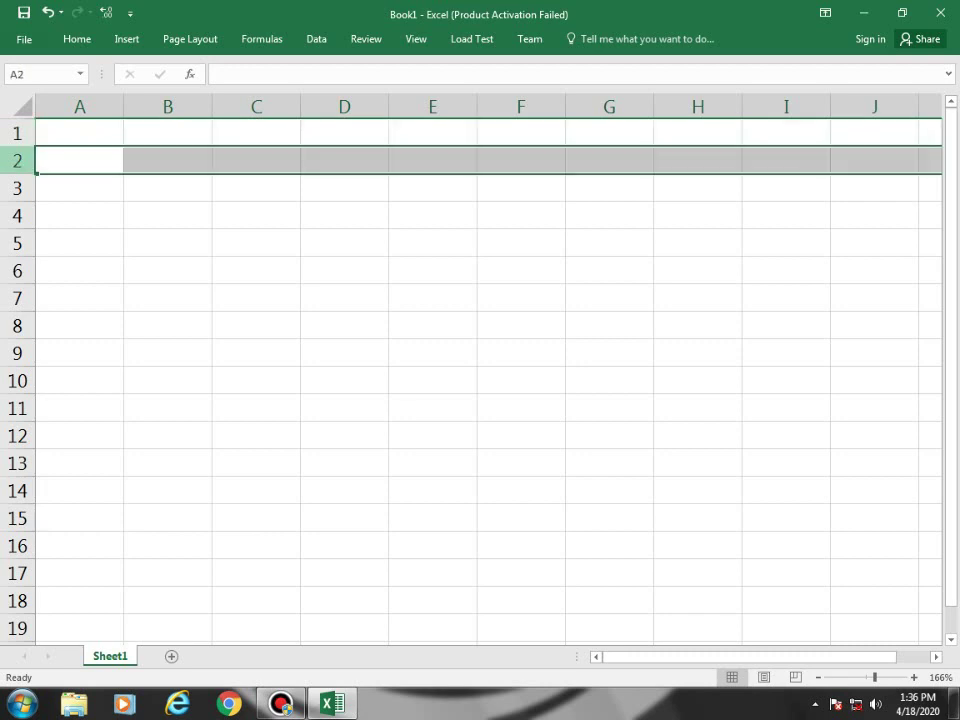
{"action": "key", "text": "Down"}
{"action": "key", "text": "shift+space"}
{"action": "key", "text": "Down"}
{"action": "key", "text": "shift+space"}
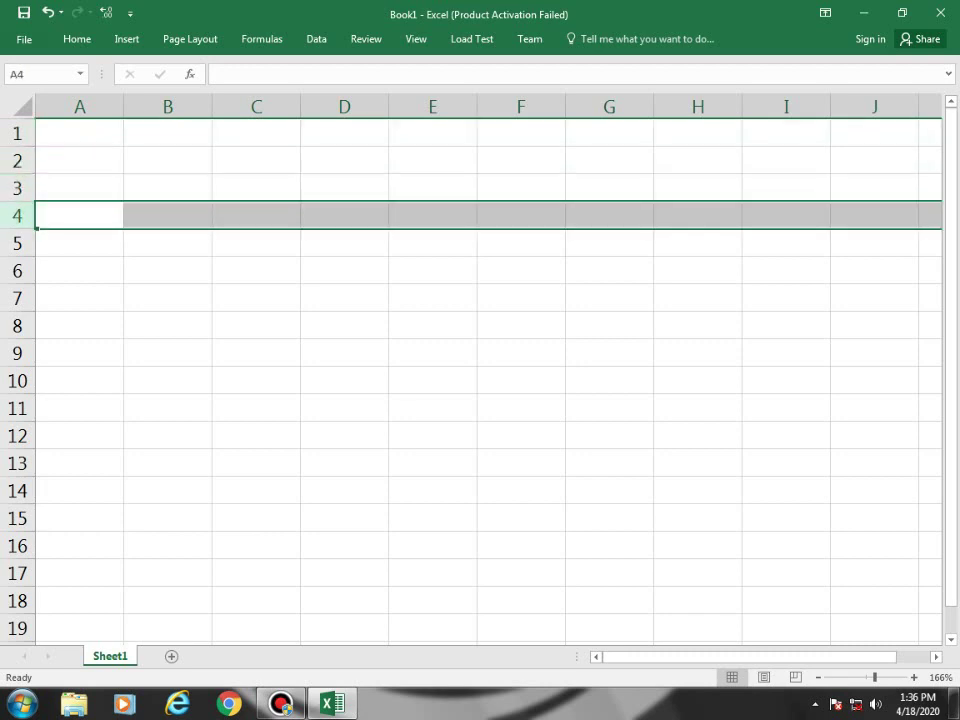
{"action": "key", "text": "Up"}
{"action": "key", "text": "Up"}
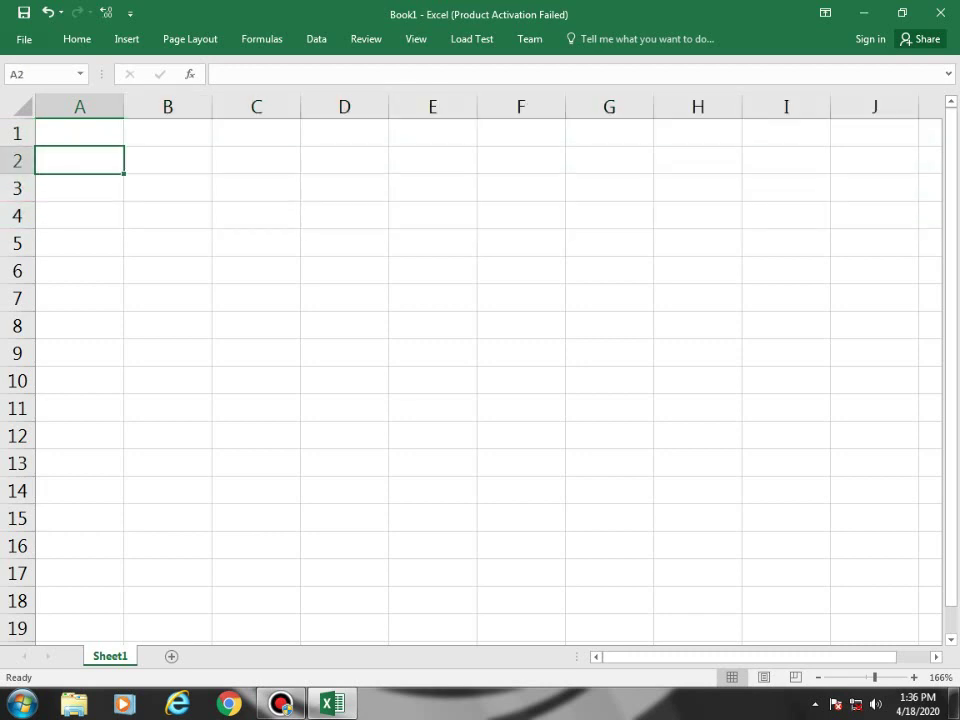
{"action": "type", "text": "5"}
{"action": "key", "text": "Return"}
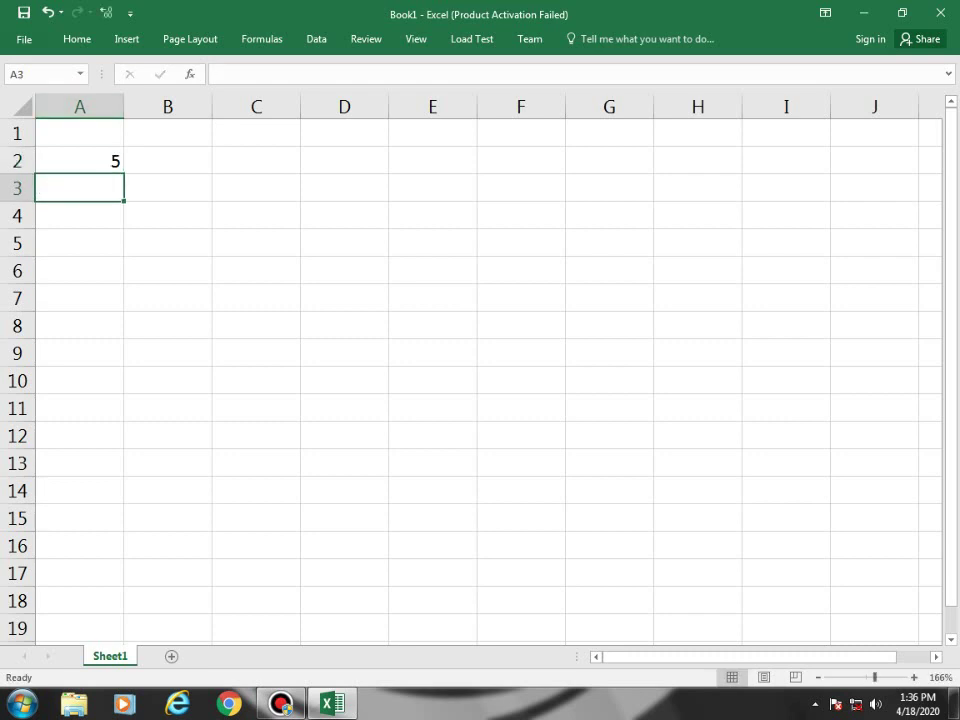
{"action": "key", "text": "Up"}
{"action": "key", "text": "Tab"}
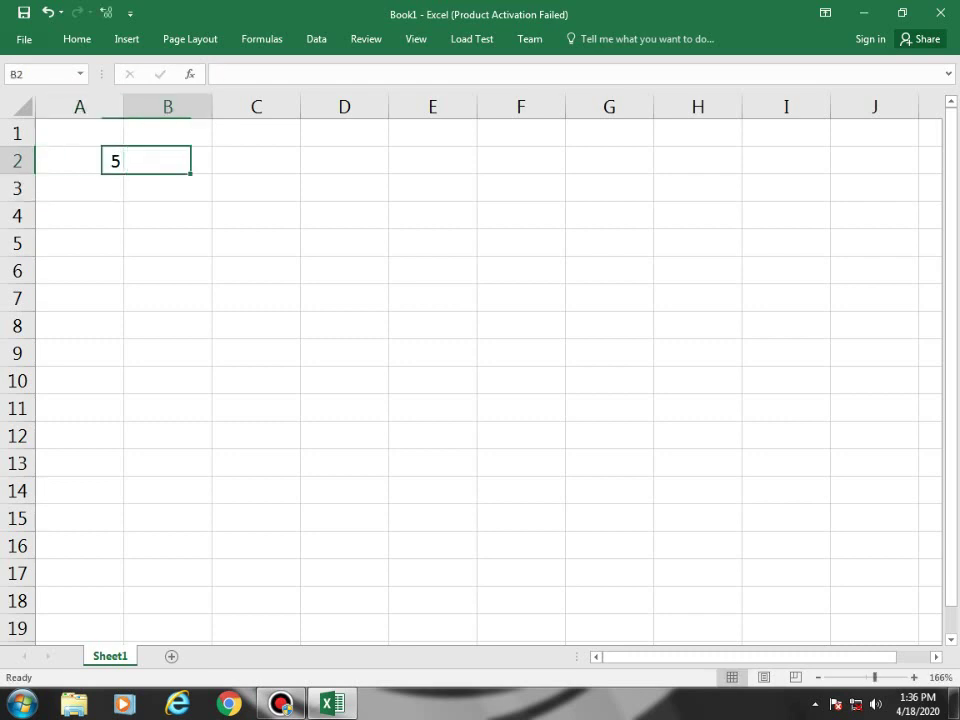
{"action": "key", "text": "Return"}
{"action": "key", "text": "Tab"}
{"action": "key", "text": "Return"}
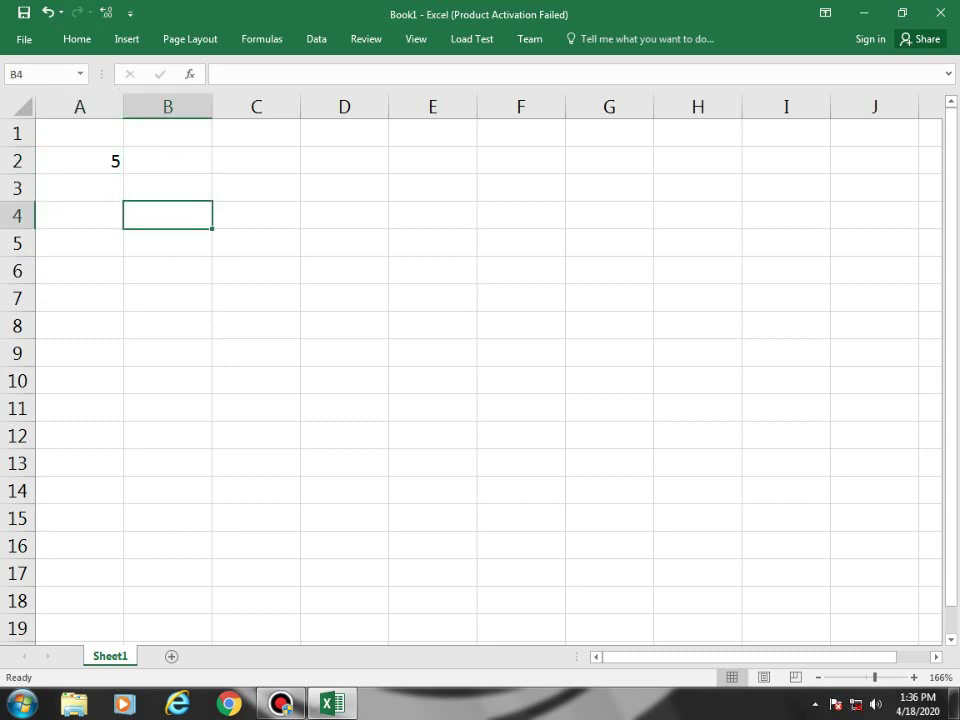
{"action": "left_click", "coordinate": [79, 160]}
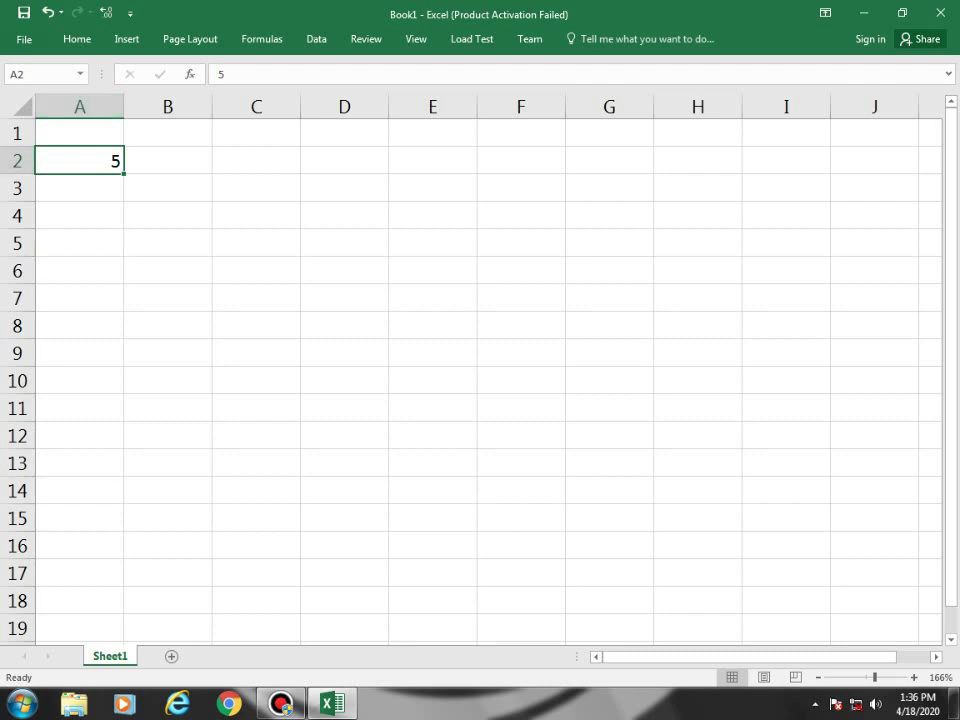
{"action": "left_click", "coordinate": [167, 160]}
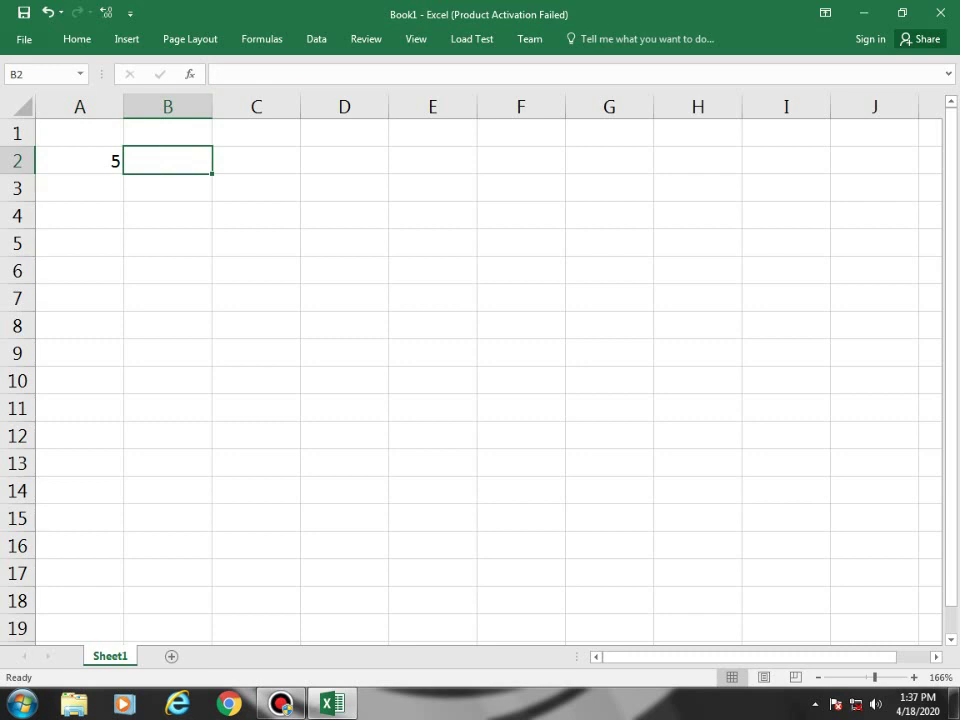
{"action": "left_click", "coordinate": [344, 242]}
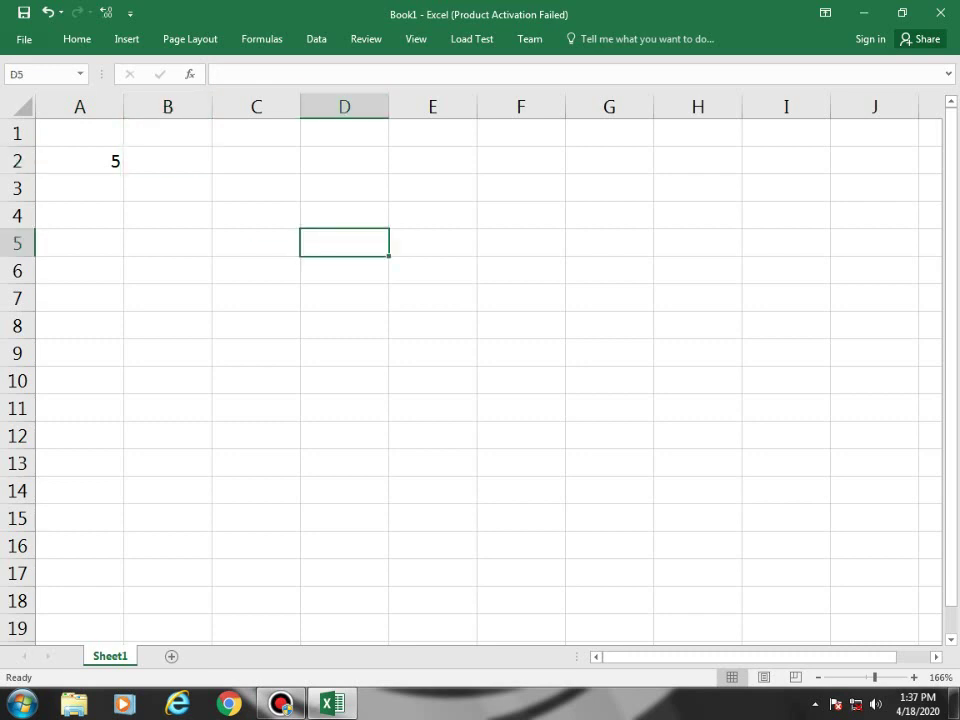
{"action": "left_click", "coordinate": [344, 107]}
{"action": "left_click", "coordinate": [344, 242]}
{"action": "type", "text": "8"}
{"action": "key", "text": "Return"}
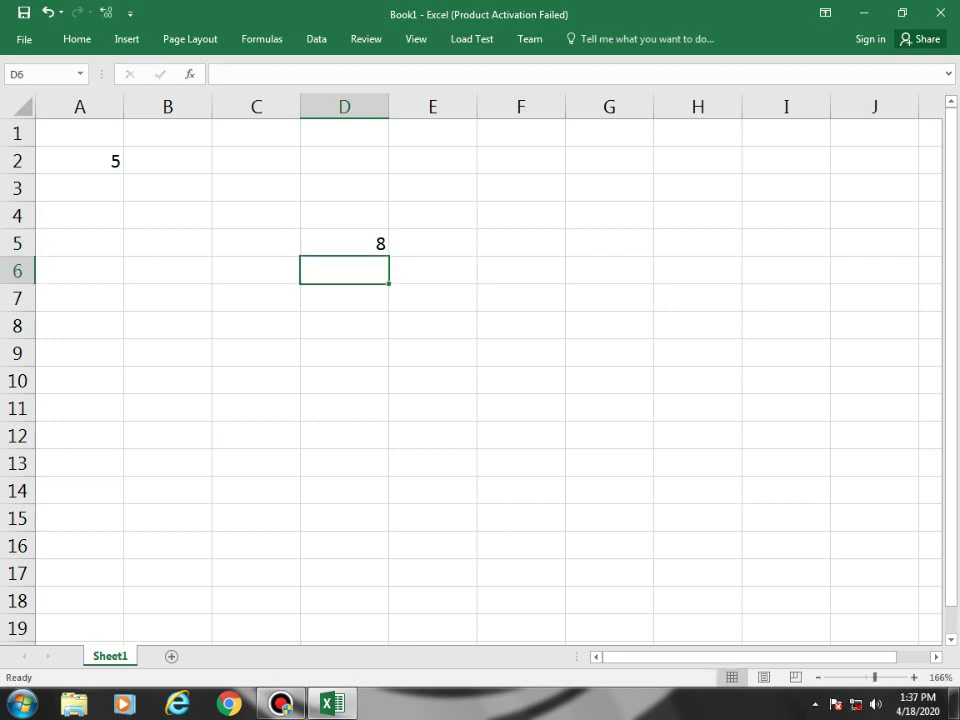
{"action": "left_click", "coordinate": [344, 242]}
{"action": "left_click", "coordinate": [344, 107]}
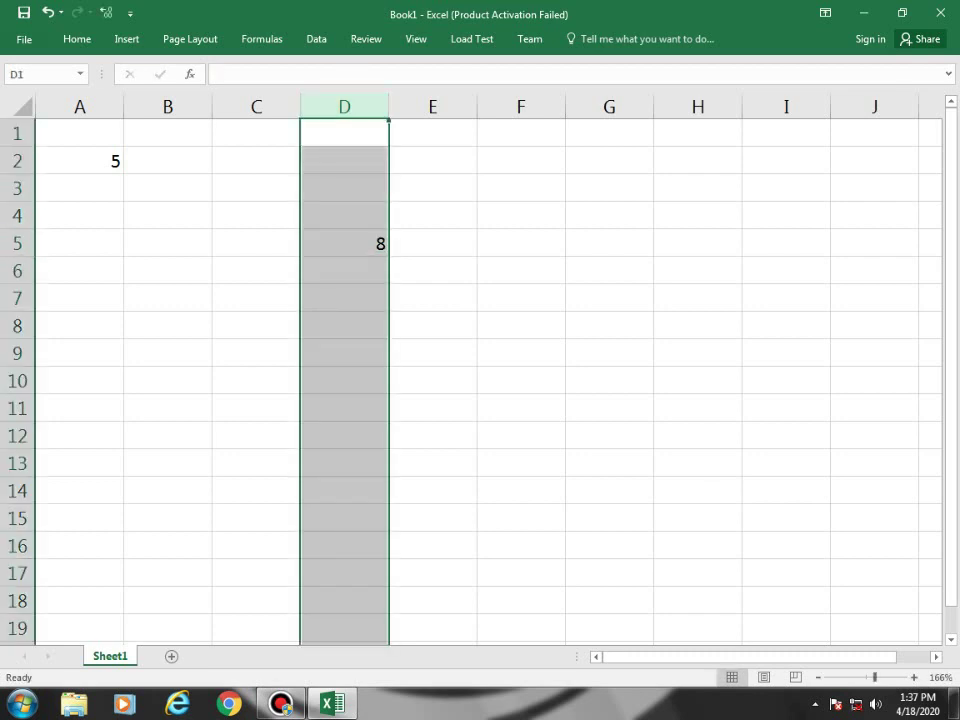
{"action": "left_click", "coordinate": [17, 243]}
{"action": "left_click", "coordinate": [344, 107]}
{"action": "left_click", "coordinate": [17, 243]}
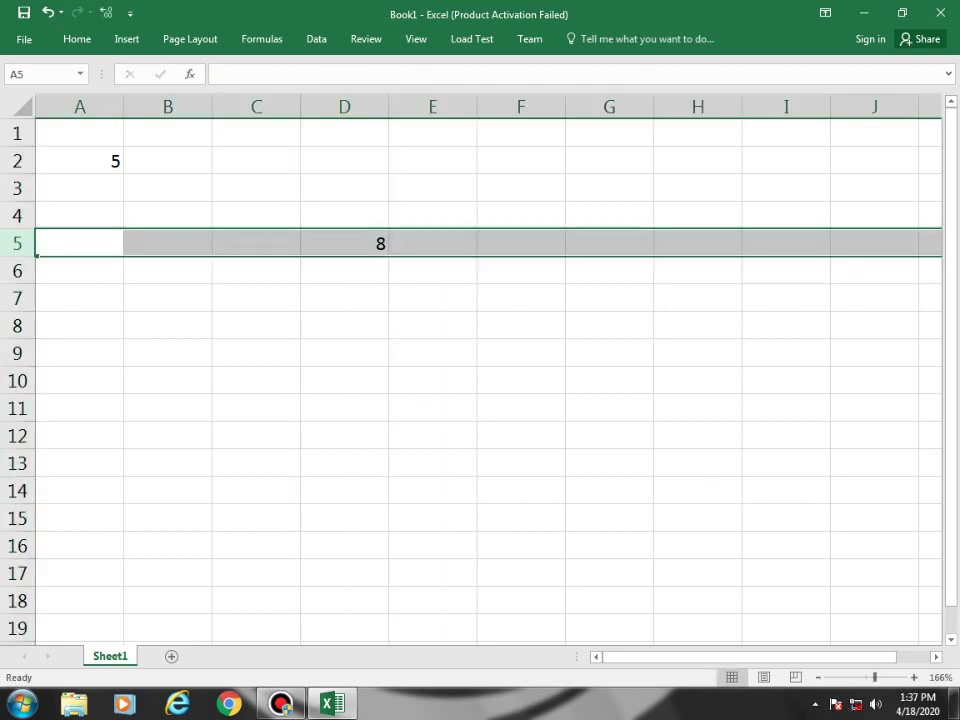
{"action": "left_click", "coordinate": [344, 243]}
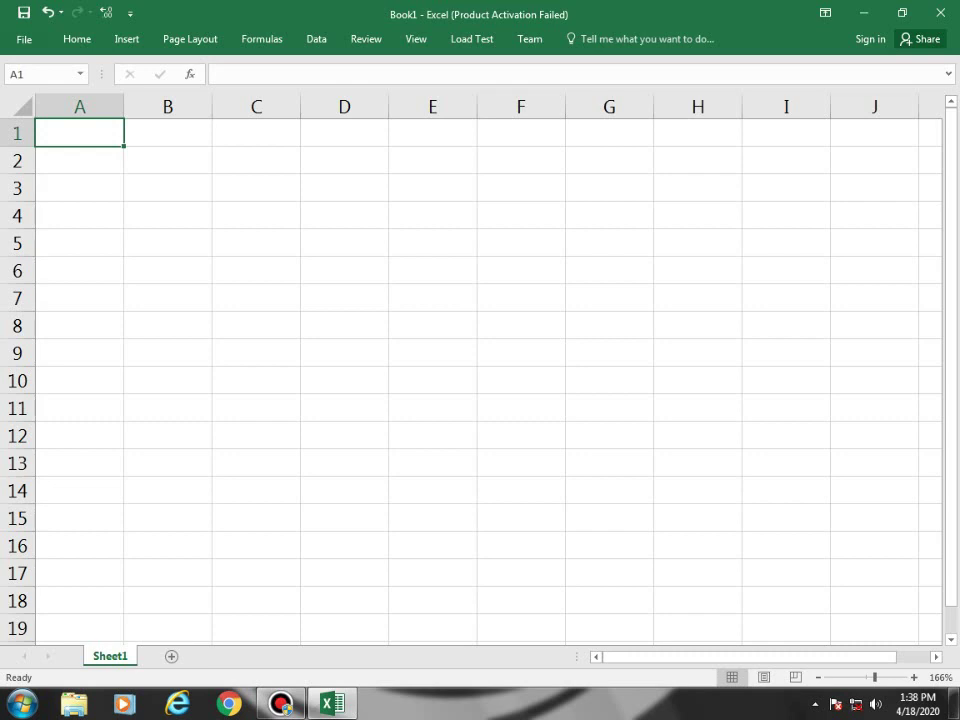
Enter the formula =5+5 in A1 so it shows 10.
{"action": "type", "text": "5"}
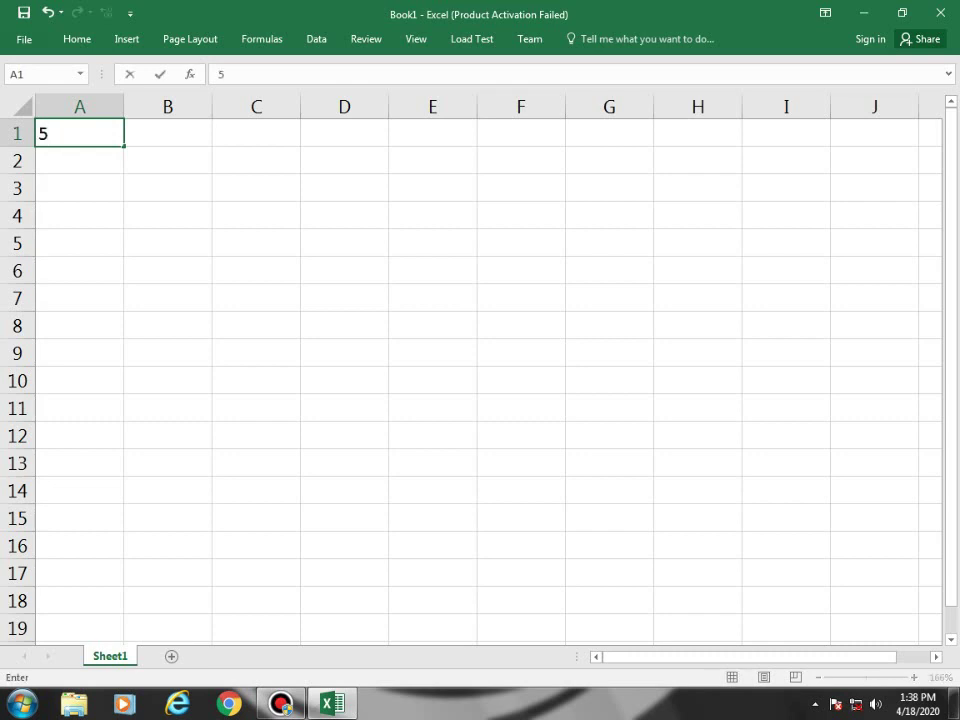
{"action": "type", "text": "+5"}
{"action": "key", "text": "Return"}
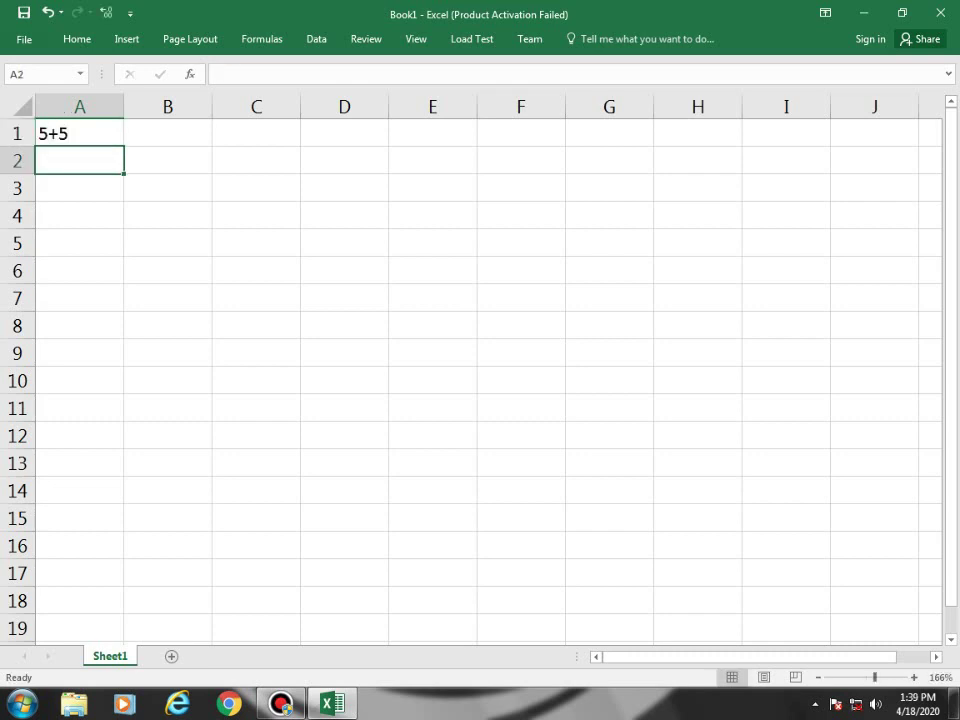
{"action": "left_click", "coordinate": [79, 133]}
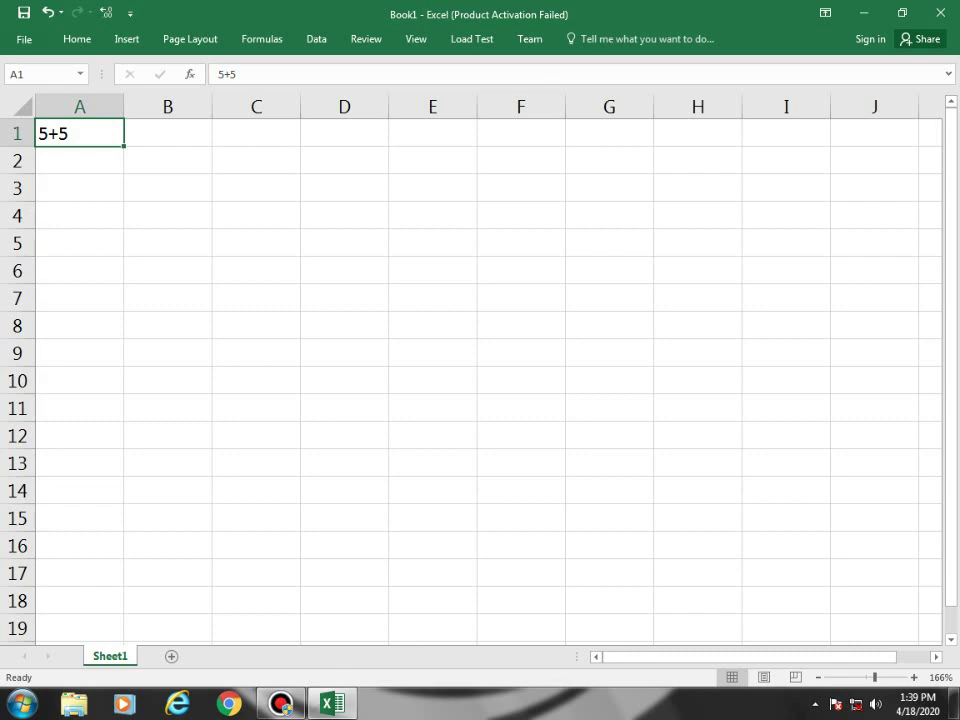
{"action": "type", "text": "="}
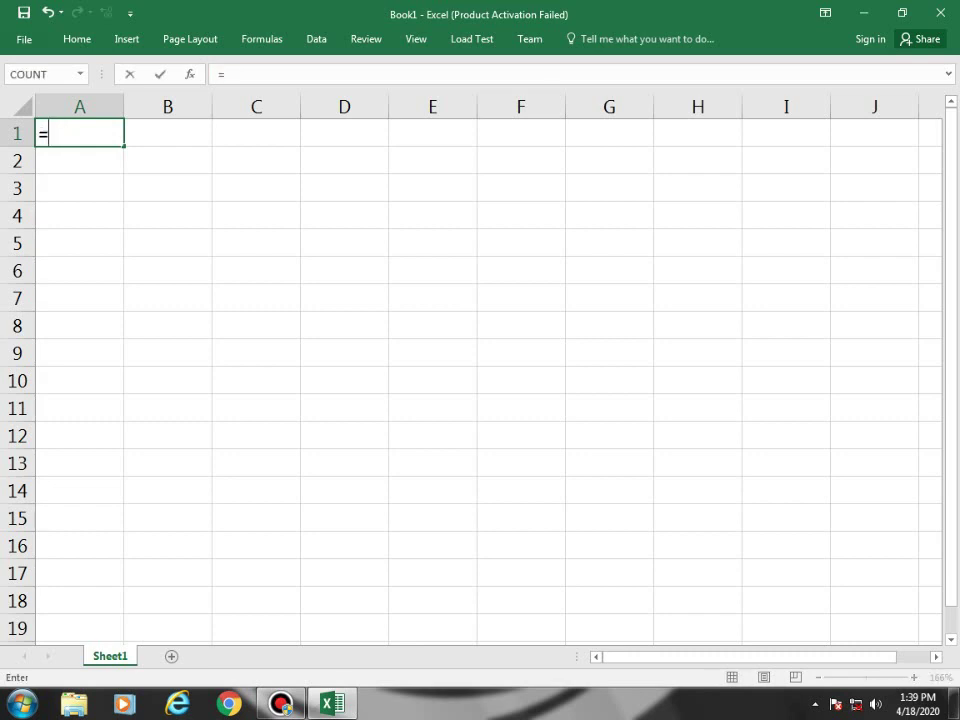
{"action": "type", "text": "5+5"}
{"action": "key", "text": "Return"}
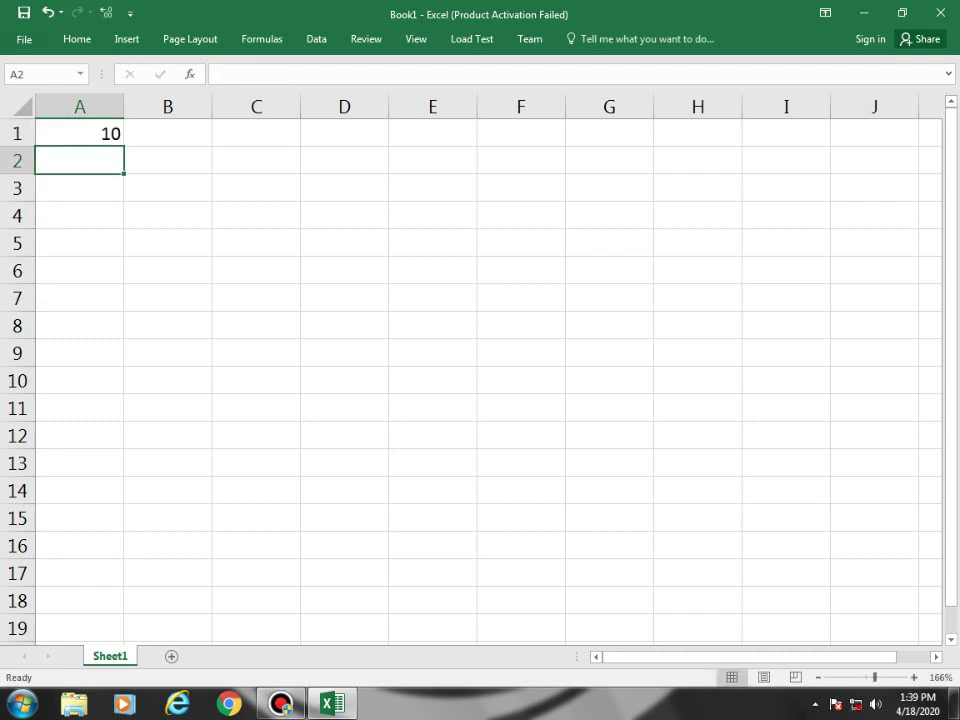
{"action": "left_click", "coordinate": [79, 133]}
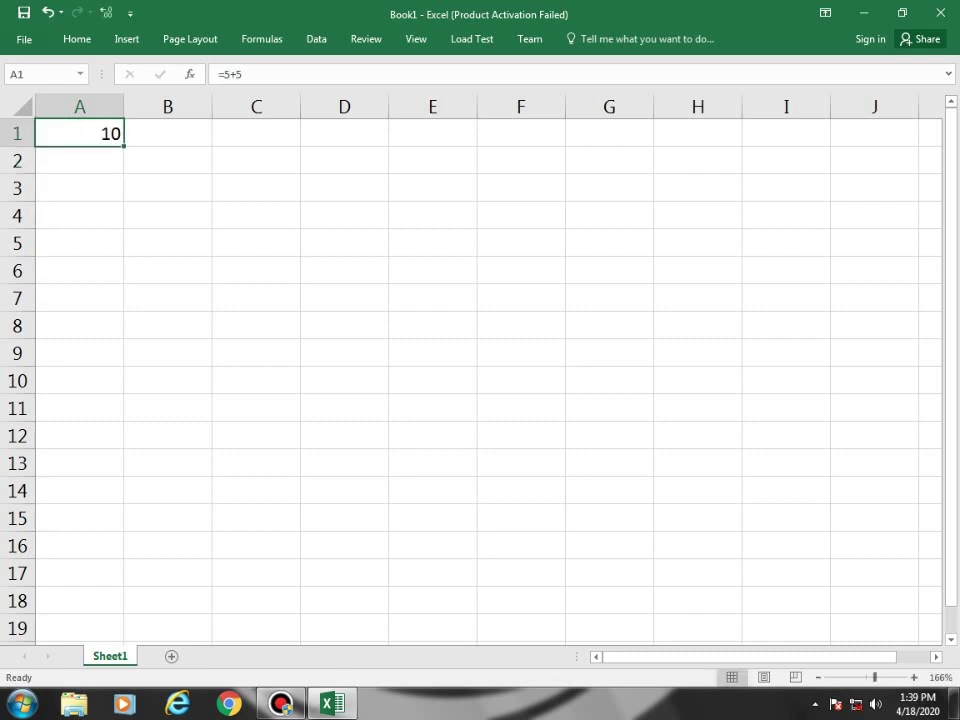
Enter =6-4 in A2 to get 2, then clear it and start typing 4 in A1.
{"action": "left_click", "coordinate": [79, 160]}
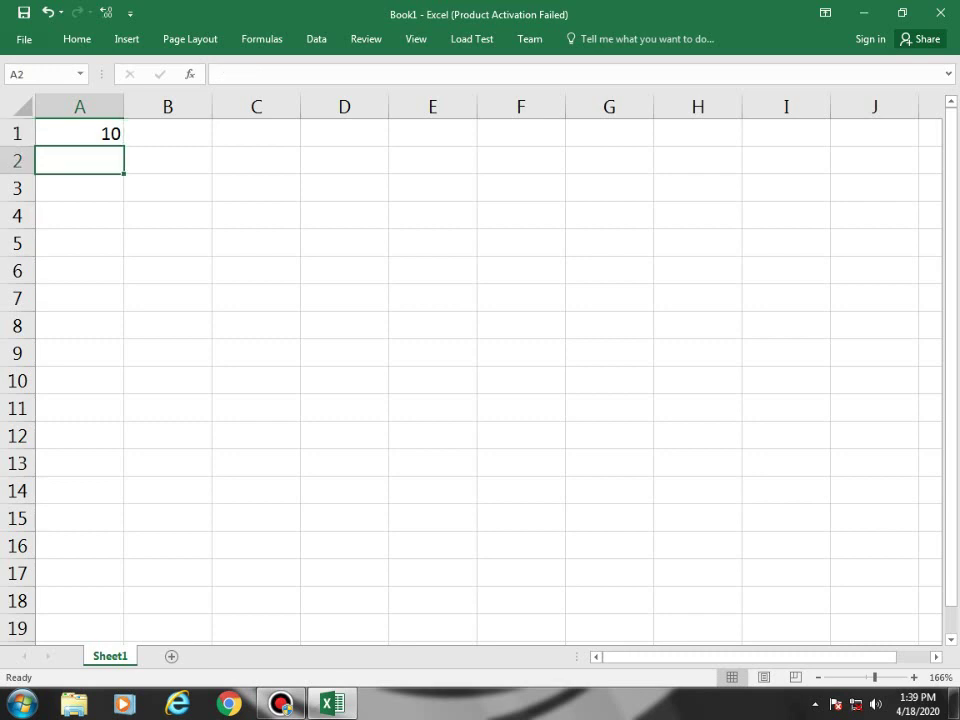
{"action": "type", "text": "=6-4"}
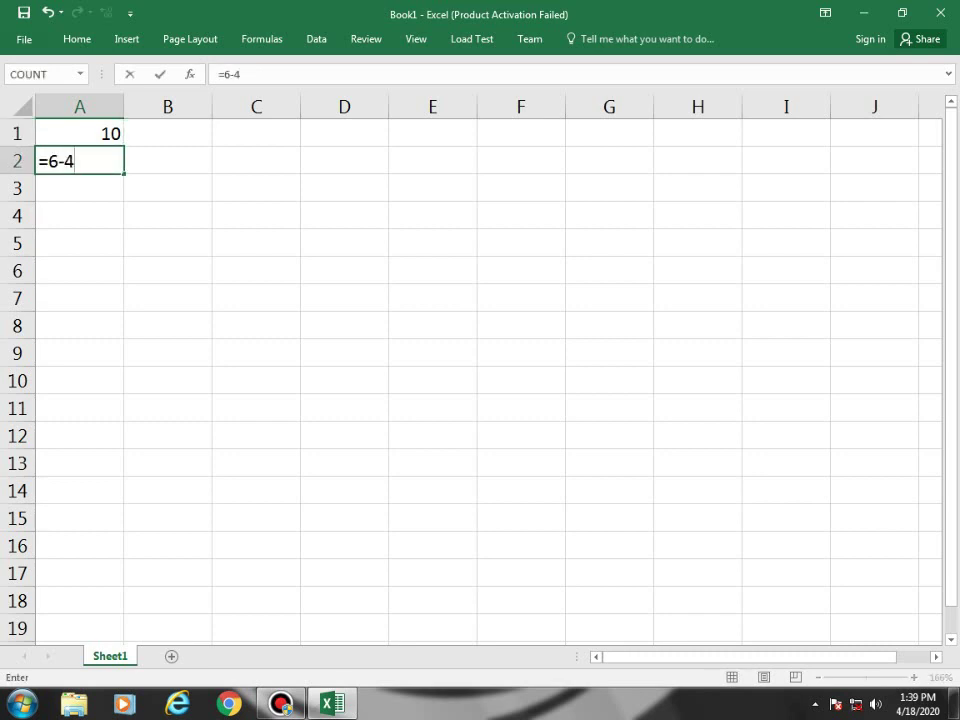
{"action": "key", "text": "Return"}
{"action": "key", "text": "Up"}
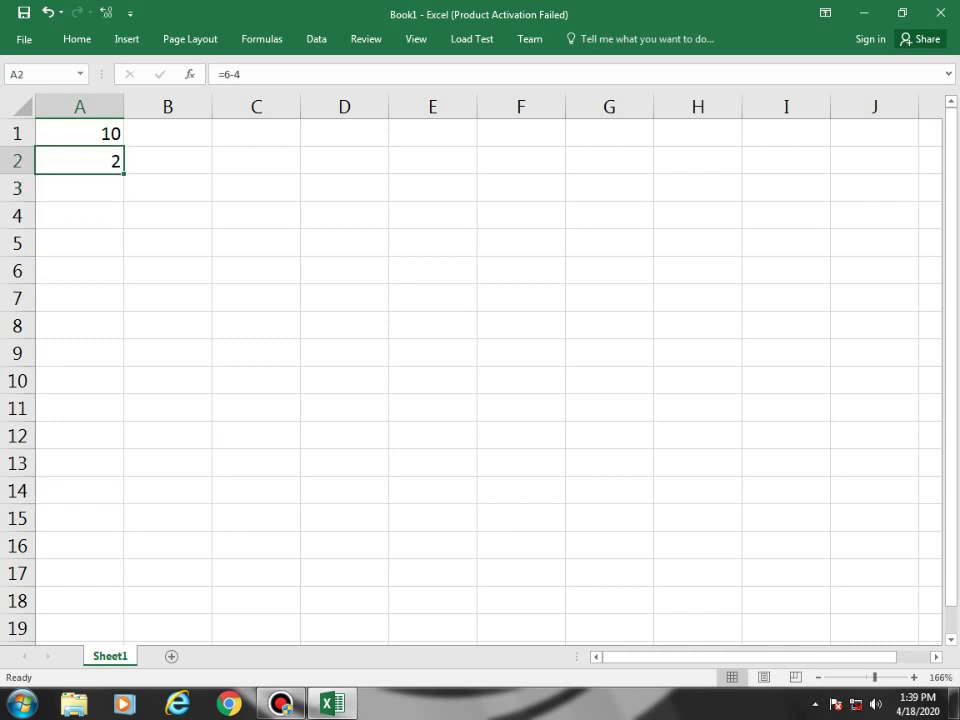
{"action": "key", "text": "Delete"}
{"action": "key", "text": "Up"}
{"action": "type", "text": "4"}
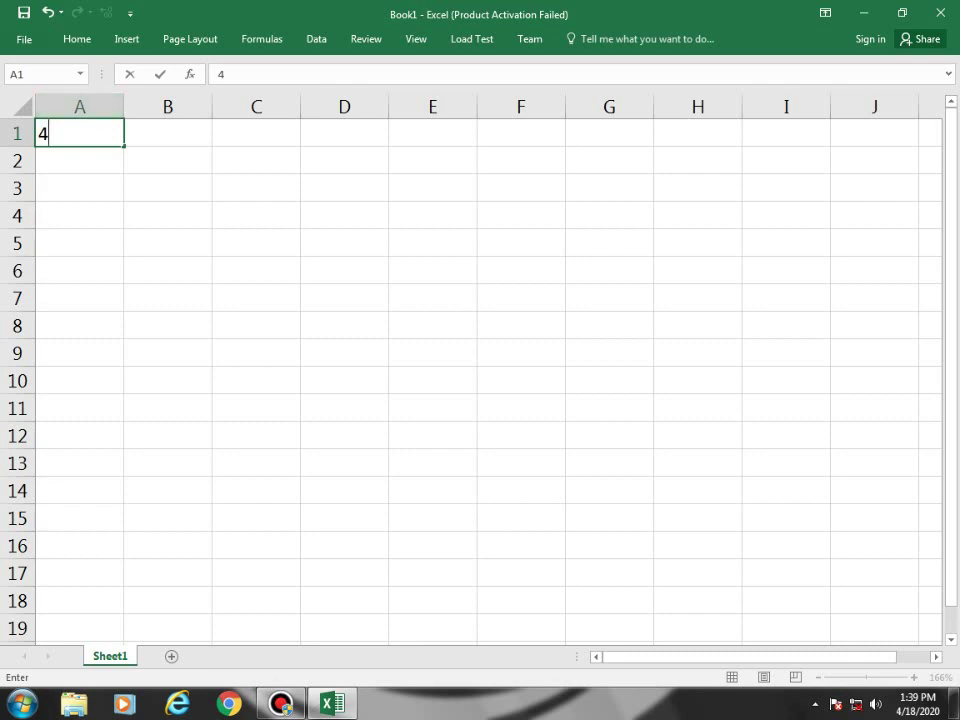
Enter 4 in A1 and 3 in B1, with C1's formula =A1+B1 showing 7.
{"action": "left_click", "coordinate": [167, 160]}
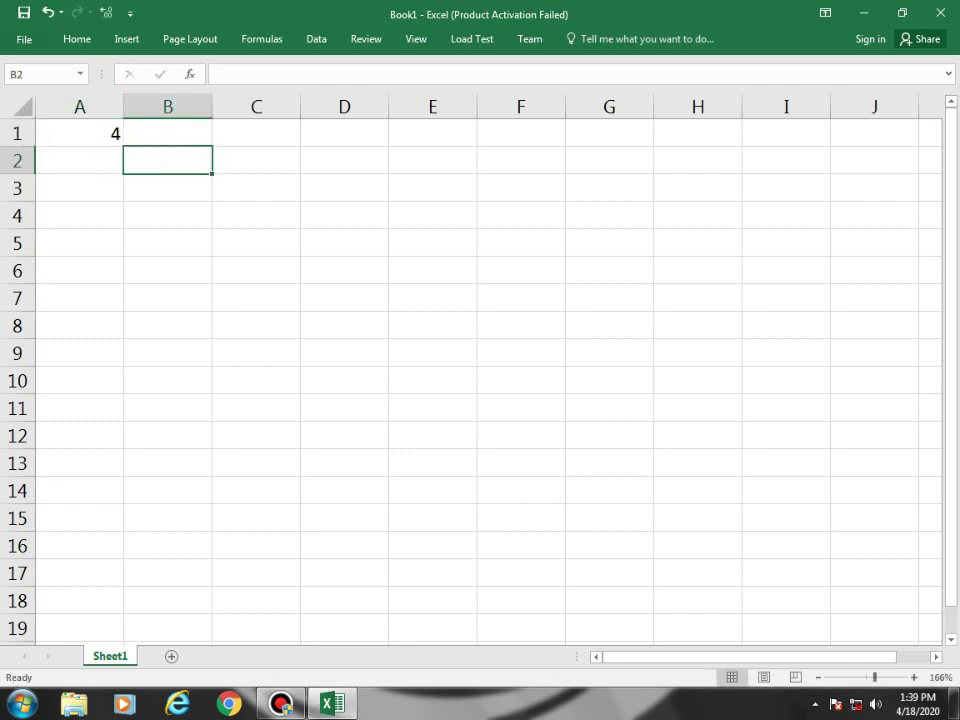
{"action": "left_click", "coordinate": [167, 132]}
{"action": "type", "text": "3"}
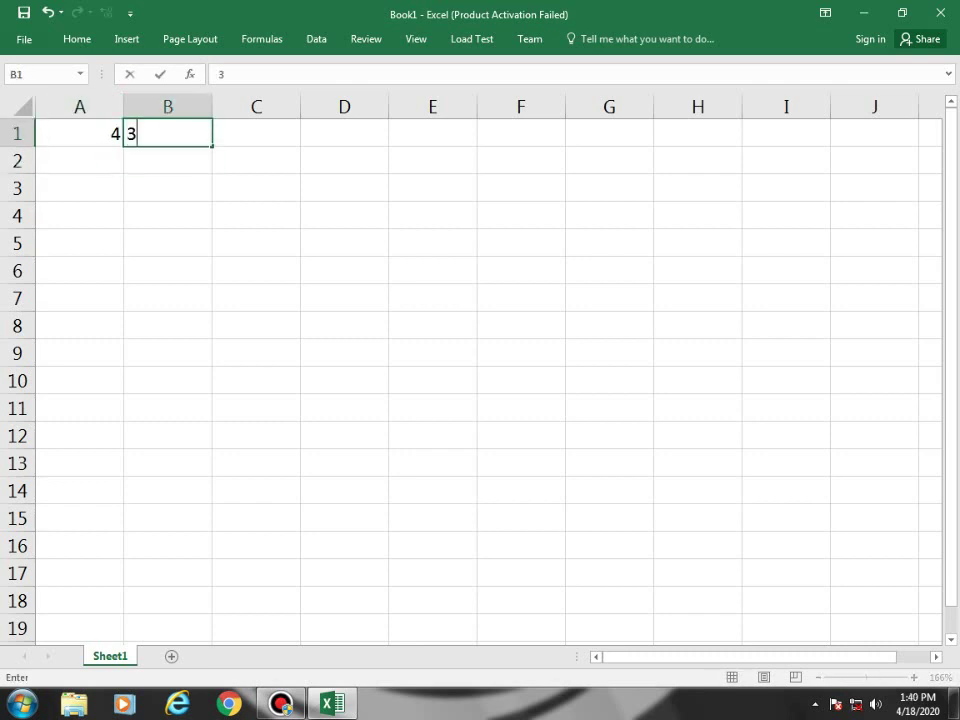
{"action": "left_click", "coordinate": [256, 132]}
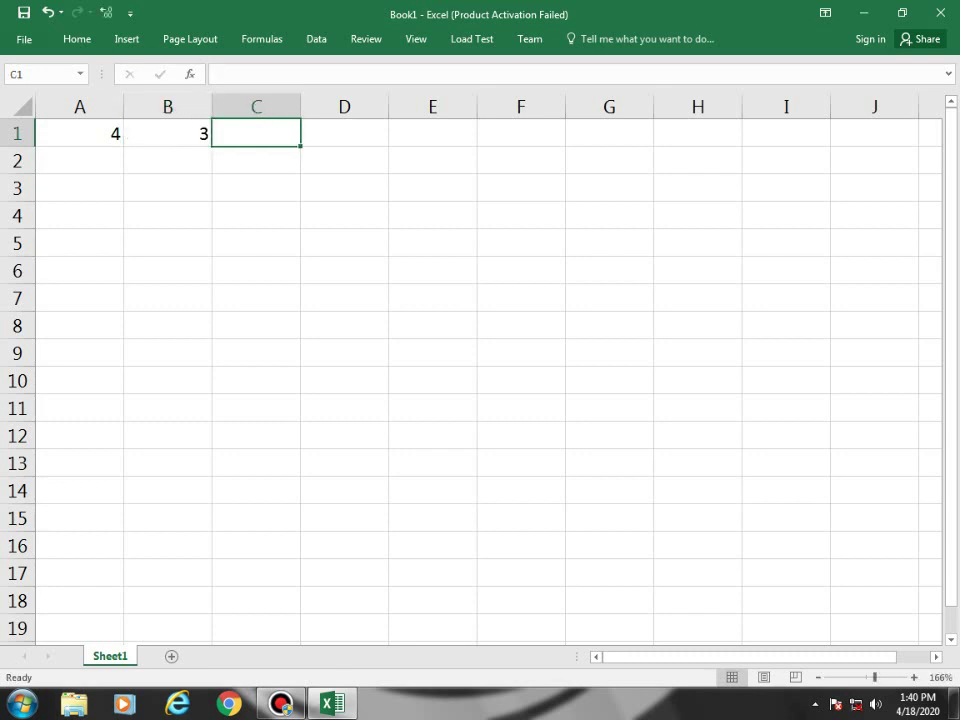
{"action": "type", "text": "="}
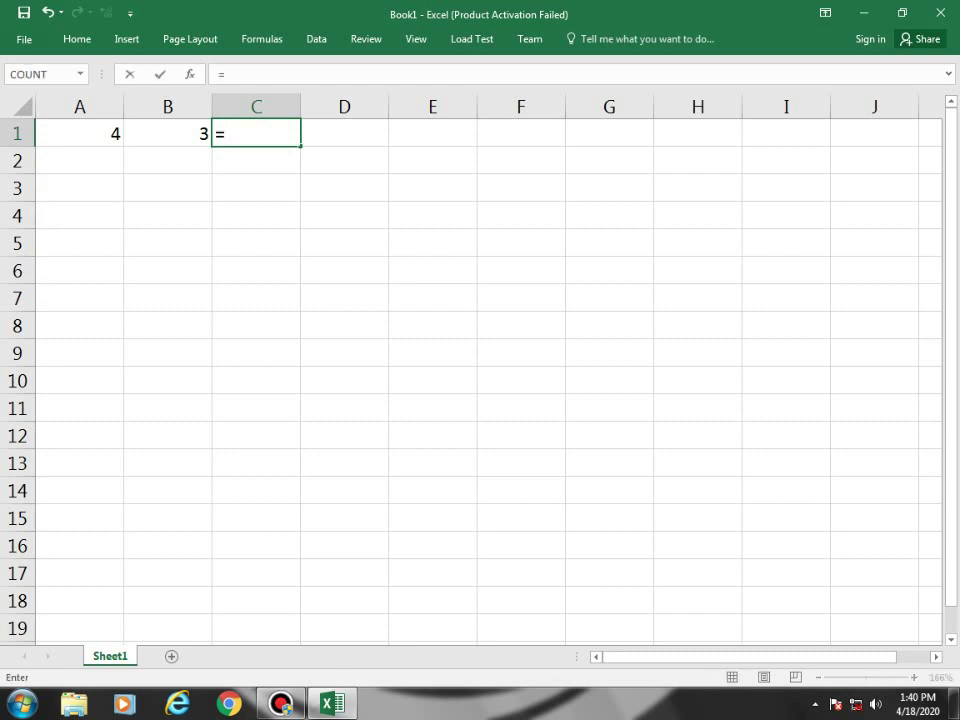
{"action": "left_click", "coordinate": [80, 132]}
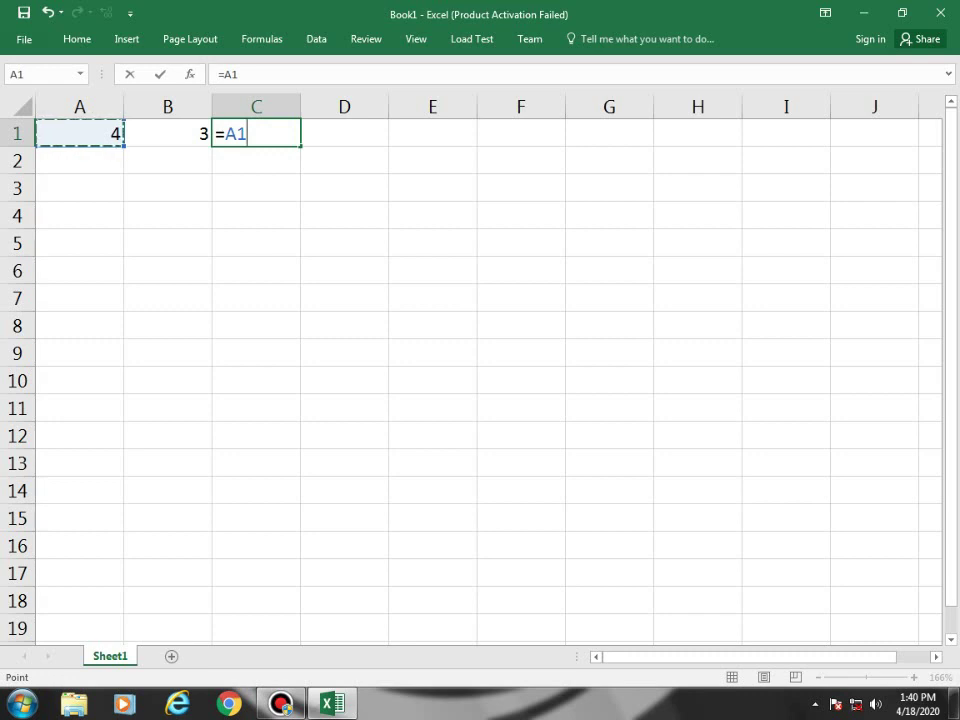
{"action": "type", "text": "+"}
{"action": "left_click", "coordinate": [167, 132]}
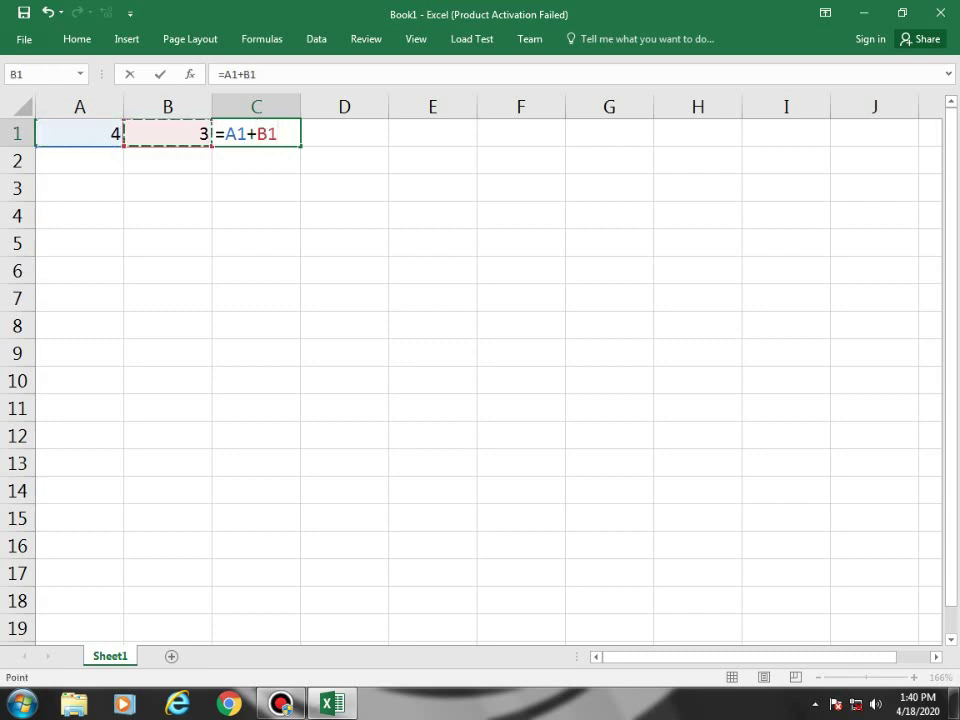
{"action": "key", "text": "Return"}
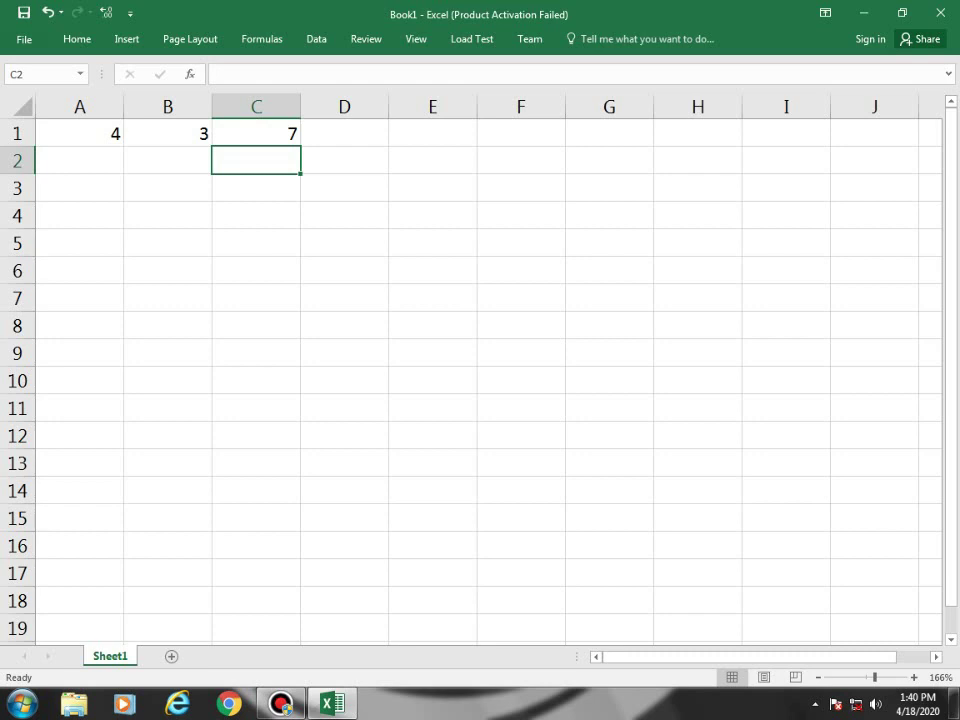
Enter =A1-B1 in C2 (giving 1) and =A1*B1 in C3 (giving 12).
{"action": "type", "text": "="}
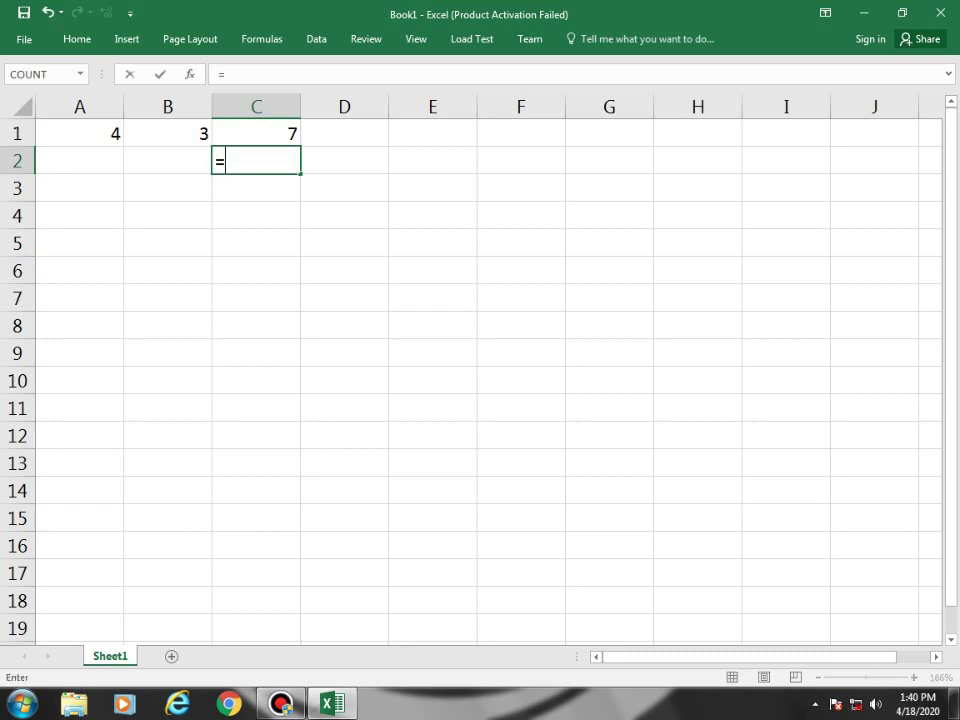
{"action": "left_click", "coordinate": [79, 132]}
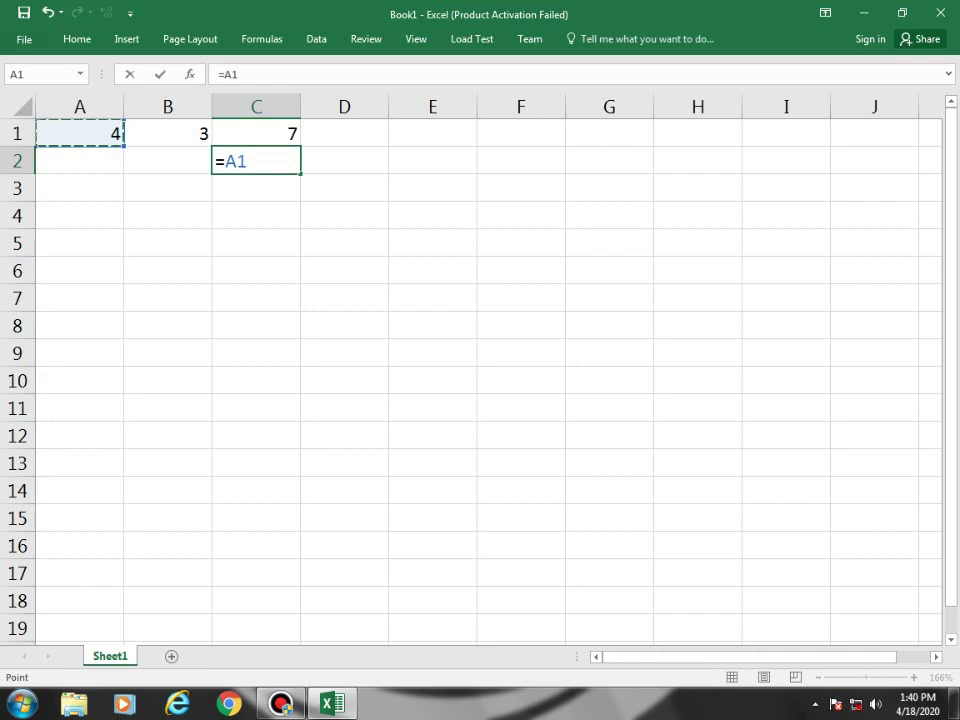
{"action": "type", "text": "-"}
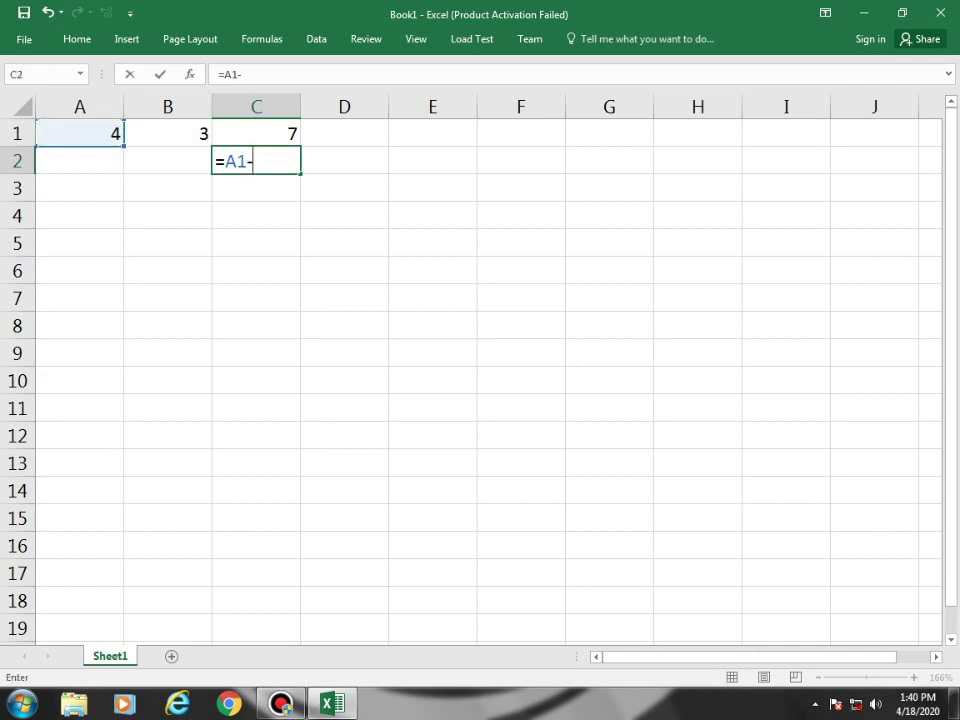
{"action": "left_click", "coordinate": [167, 132]}
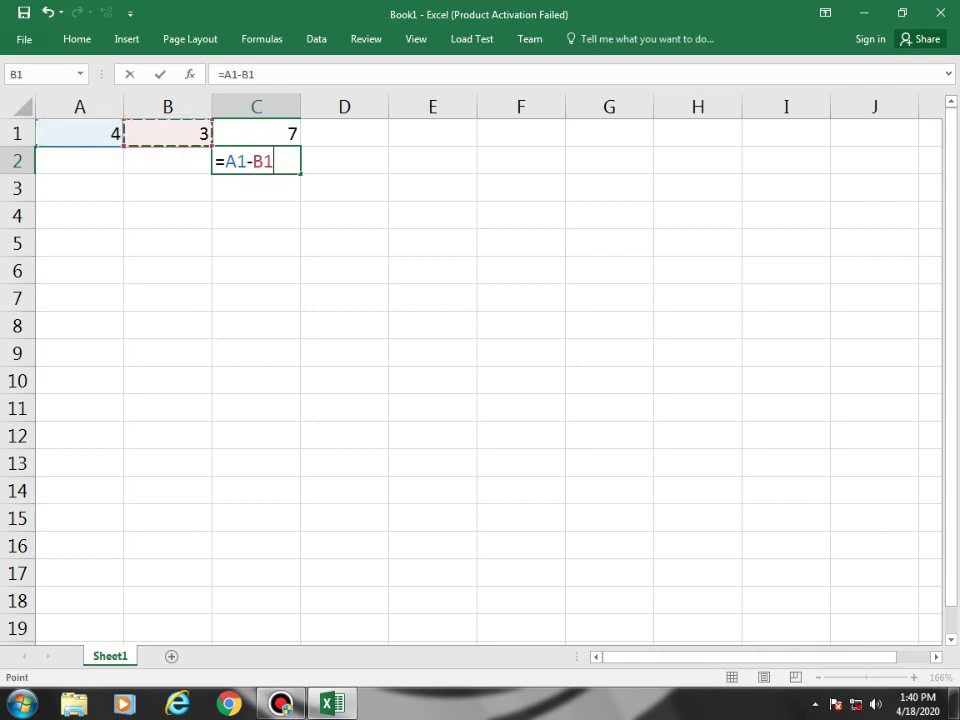
{"action": "key", "text": "Return"}
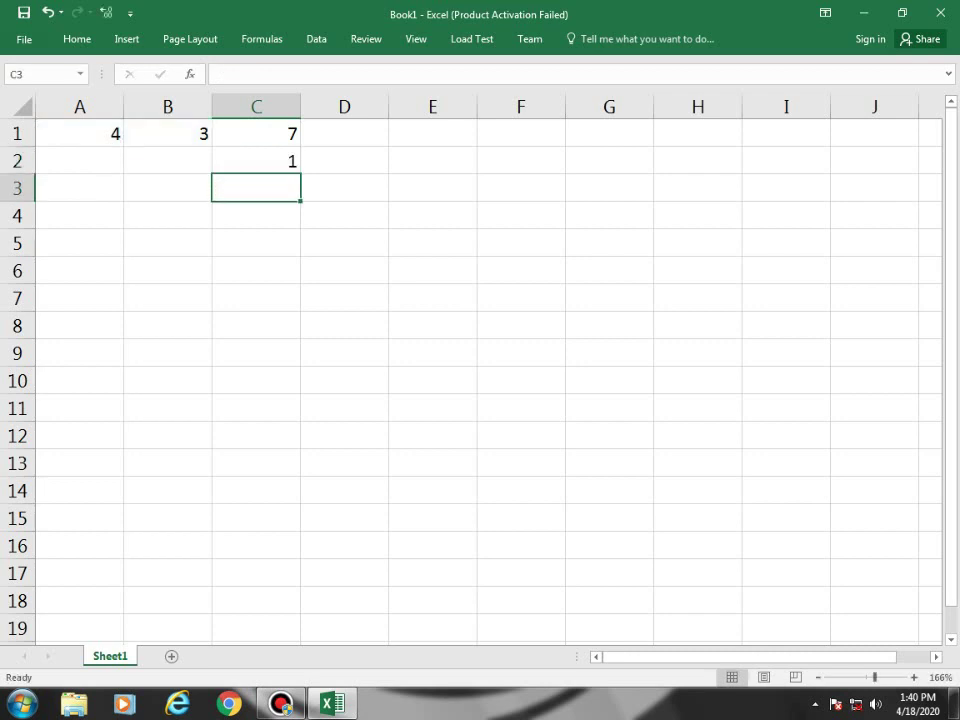
{"action": "type", "text": "="}
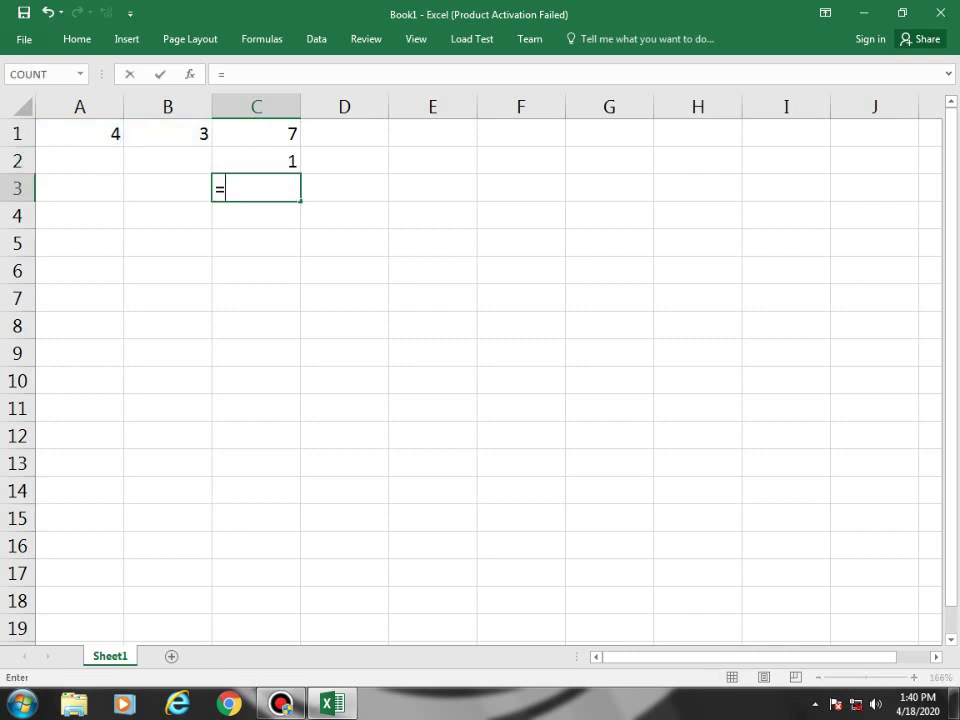
{"action": "left_click", "coordinate": [100, 133]}
{"action": "type", "text": "*"}
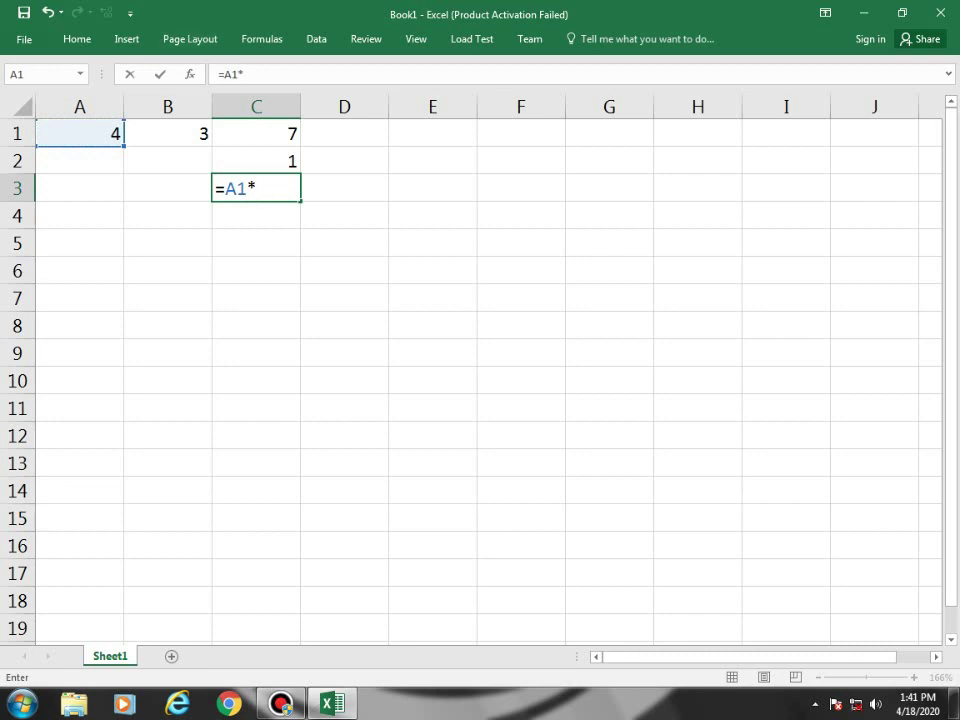
{"action": "left_click", "coordinate": [193, 140]}
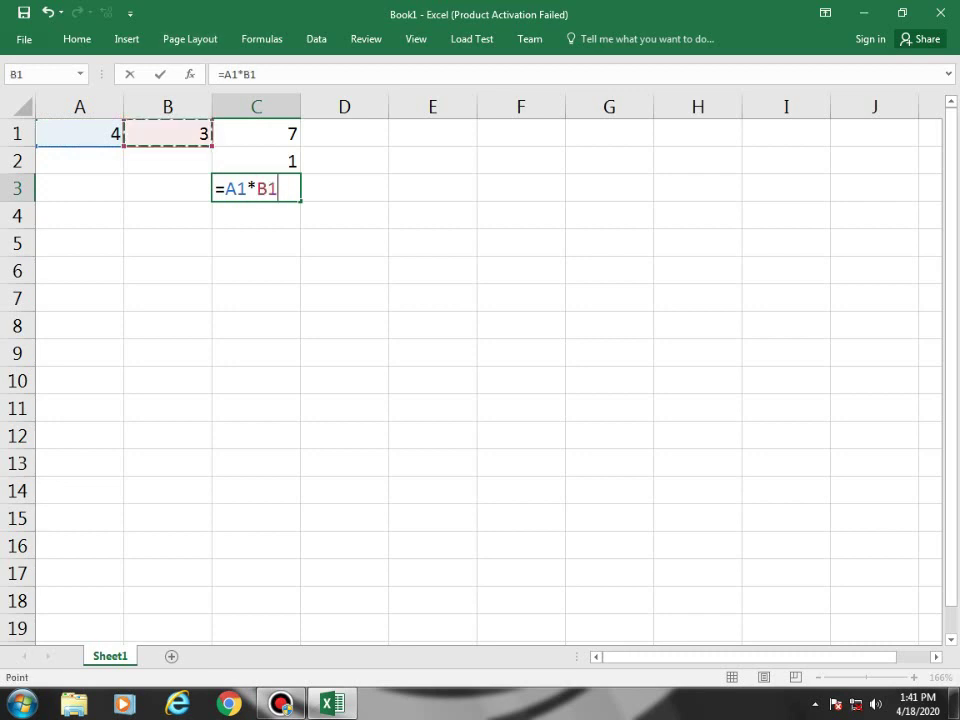
{"action": "key", "text": "Return"}
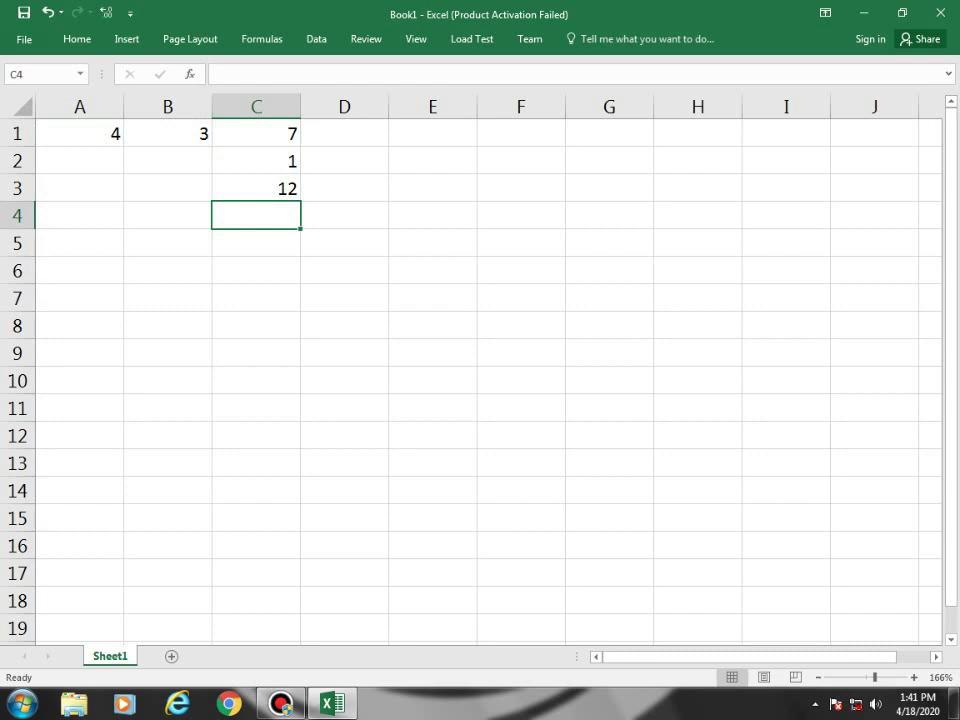
Enter =A1/B1 in C4 so it shows 1.333333.
{"action": "type", "text": "="}
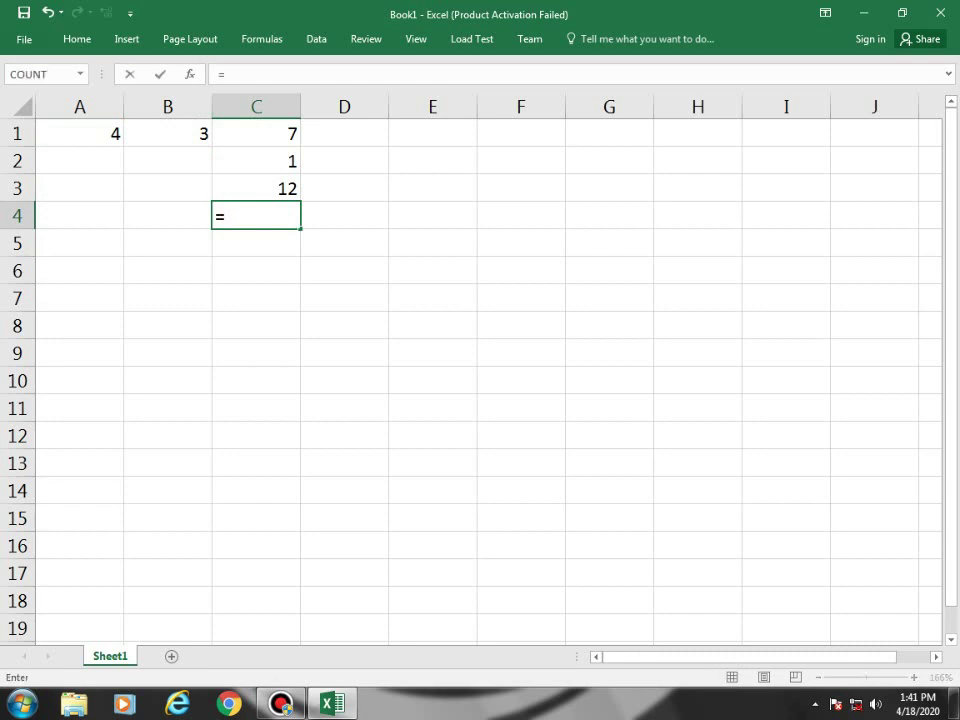
{"action": "left_click", "coordinate": [80, 133]}
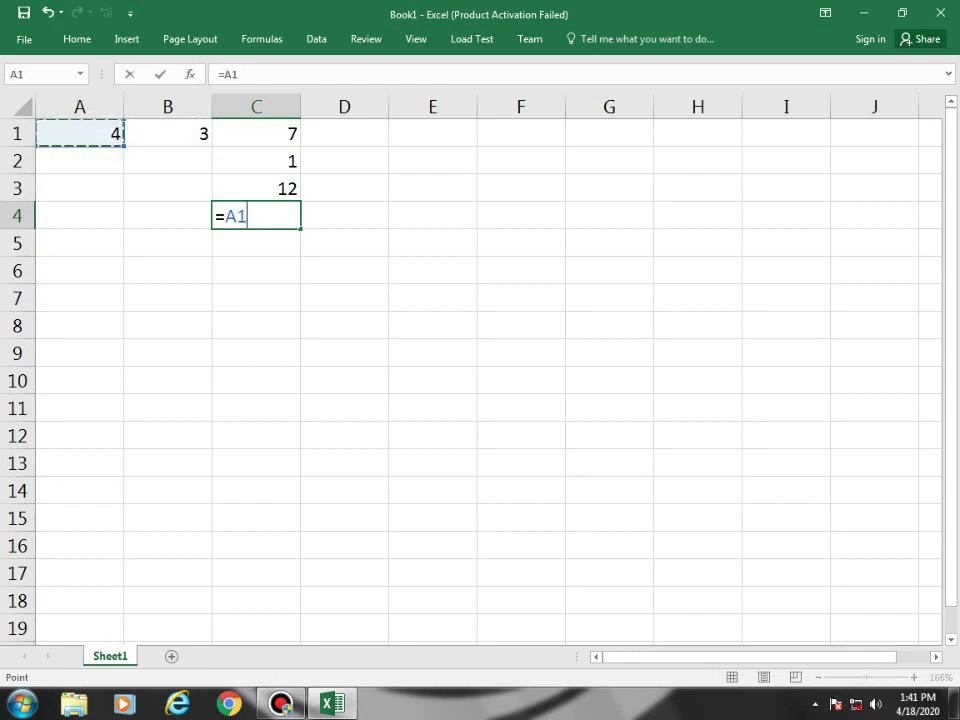
{"action": "type", "text": "/"}
{"action": "left_click", "coordinate": [168, 133]}
{"action": "key", "text": "Return"}
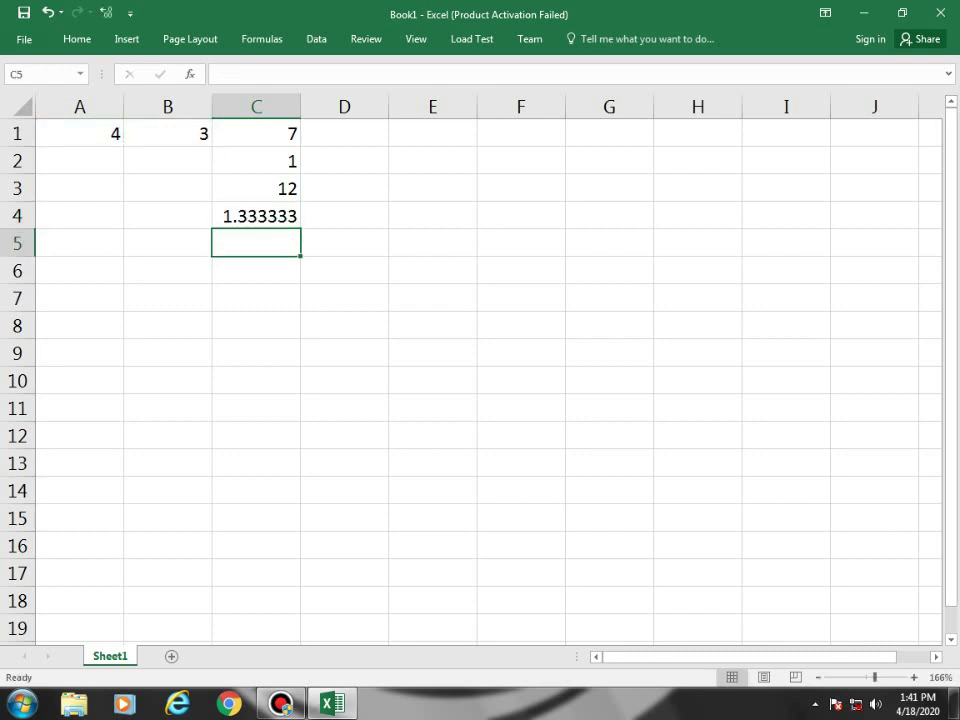
Review the values in A1 and B1 and the formulas in C1, C3 and C4.
{"action": "left_click", "coordinate": [80, 133]}
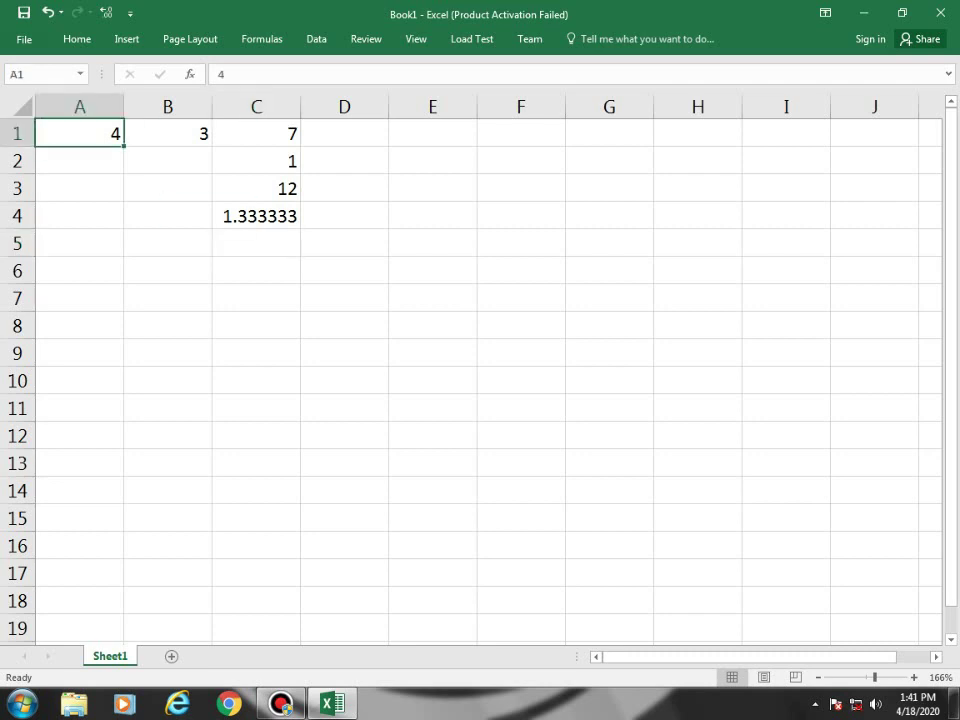
{"action": "left_click", "coordinate": [167, 133]}
{"action": "left_click", "coordinate": [256, 133]}
{"action": "left_click", "coordinate": [256, 188]}
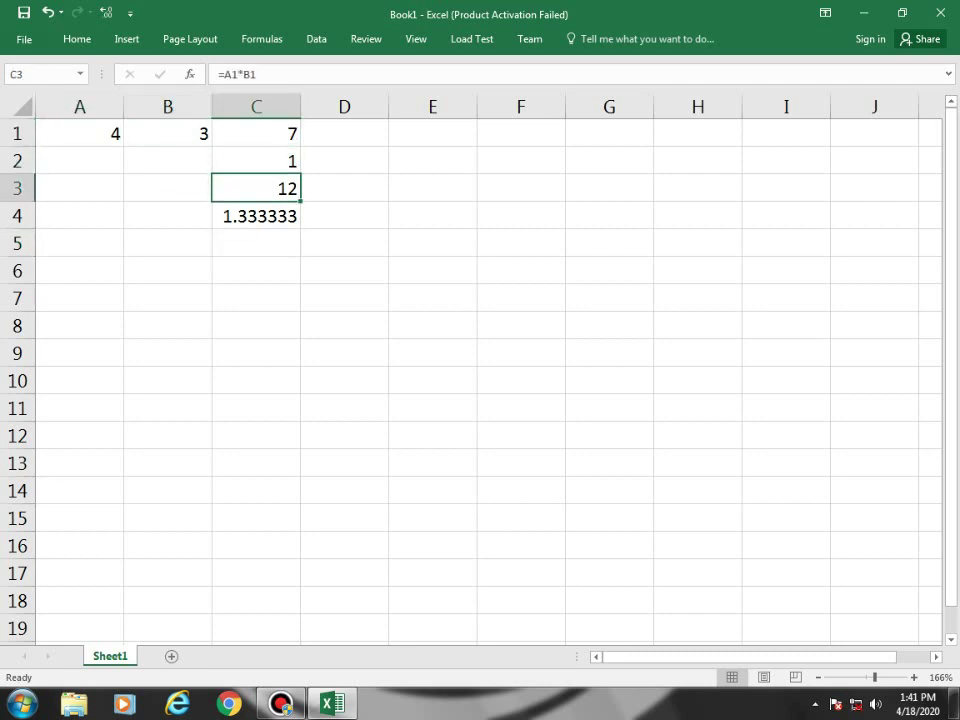
{"action": "left_click", "coordinate": [256, 216]}
{"action": "left_click", "coordinate": [167, 188]}
{"action": "left_click", "coordinate": [256, 188]}
Recheck A1, B1 and the C1 and C2 formulas, then enter 1 in A1 on the emptied sheet.
{"action": "left_click", "coordinate": [167, 133]}
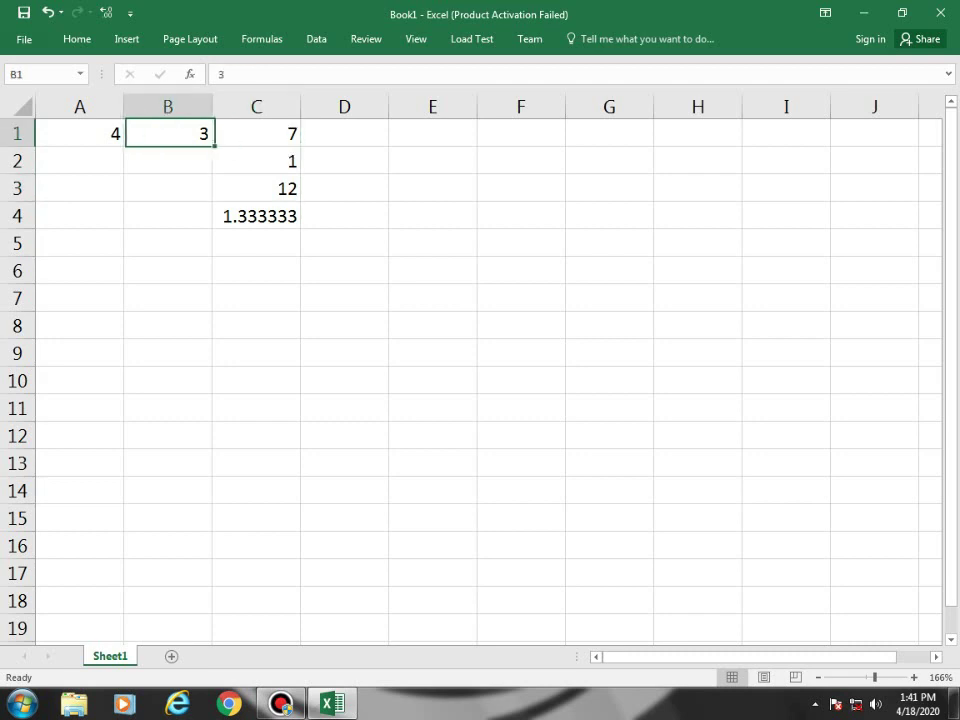
{"action": "left_click", "coordinate": [80, 133]}
{"action": "left_click", "coordinate": [167, 133]}
{"action": "left_click", "coordinate": [256, 133]}
{"action": "left_click", "coordinate": [256, 161]}
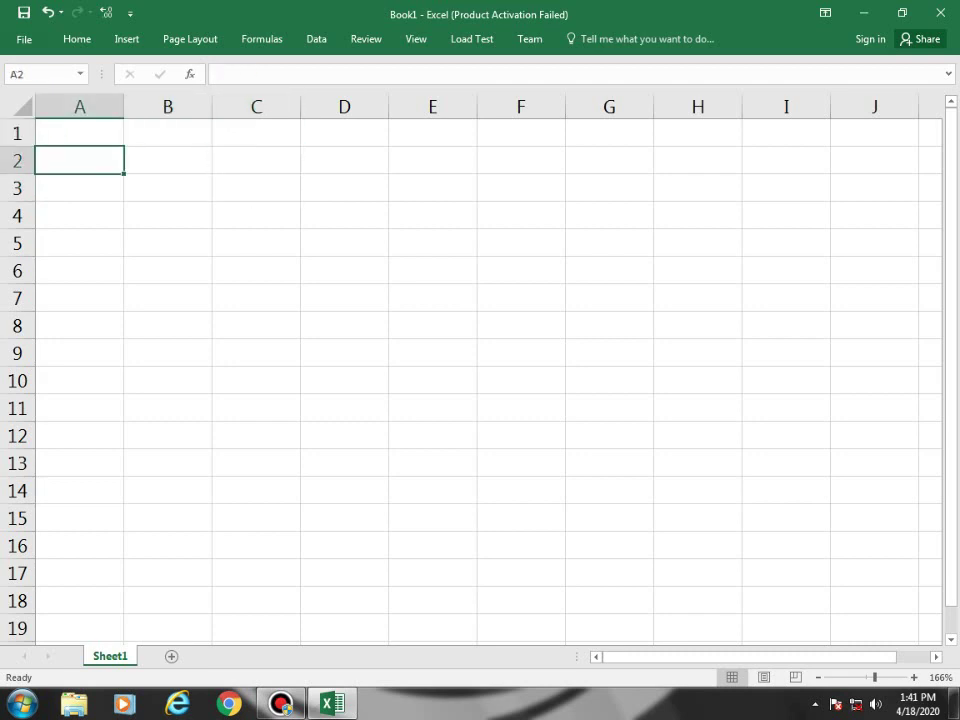
{"action": "left_click", "coordinate": [80, 133]}
{"action": "type", "text": "1"}
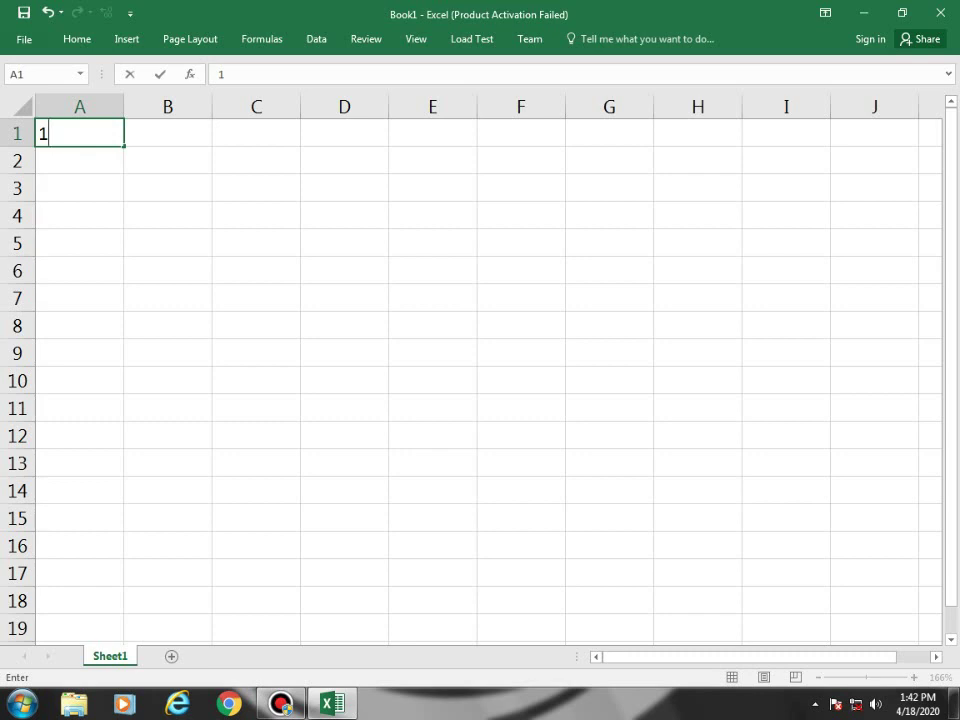
Fill the 1 from A1 across row 1 and down column A to A5.
{"action": "scroll", "coordinate": [130, 148], "scroll_direction": "up", "scroll_amount": 1}
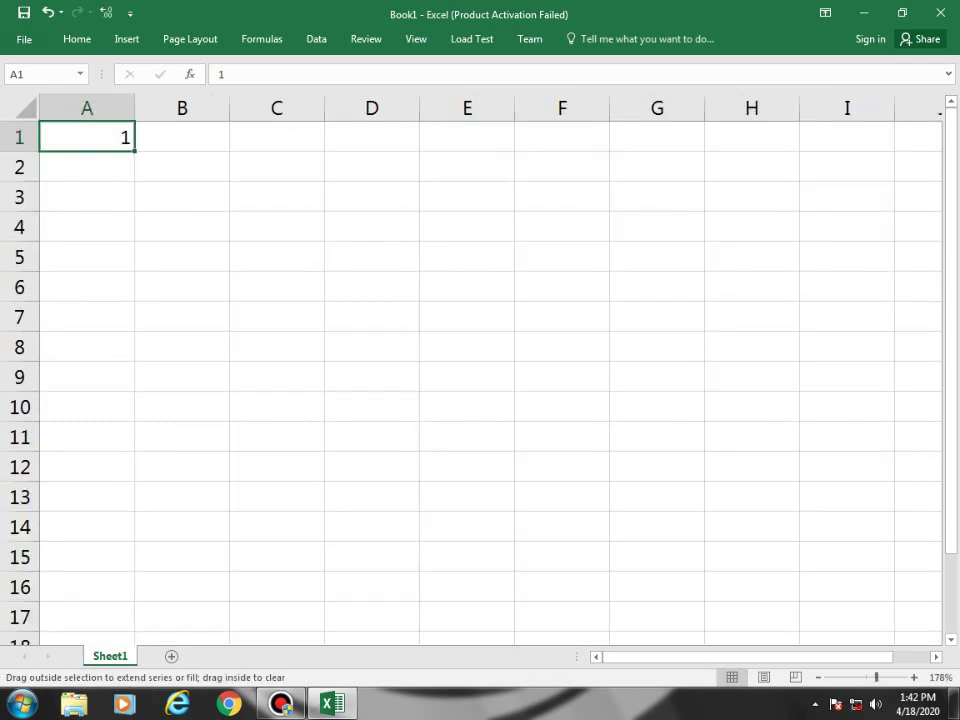
{"action": "left_click_drag", "start_coordinate": [134, 151], "coordinate": [420, 152]}
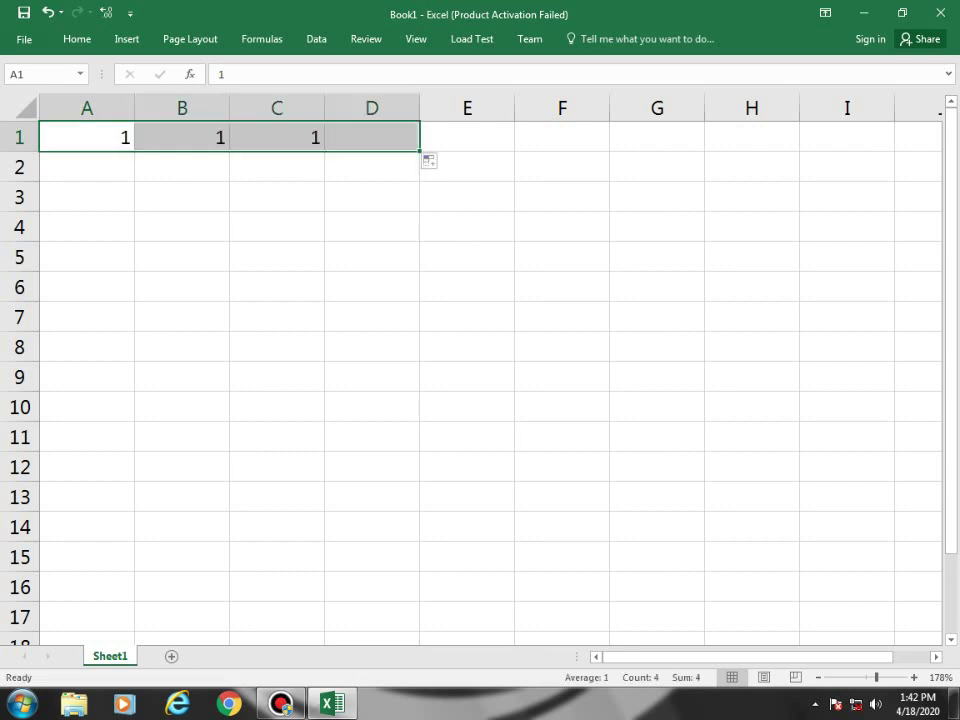
{"action": "key", "text": "shift+Left"}
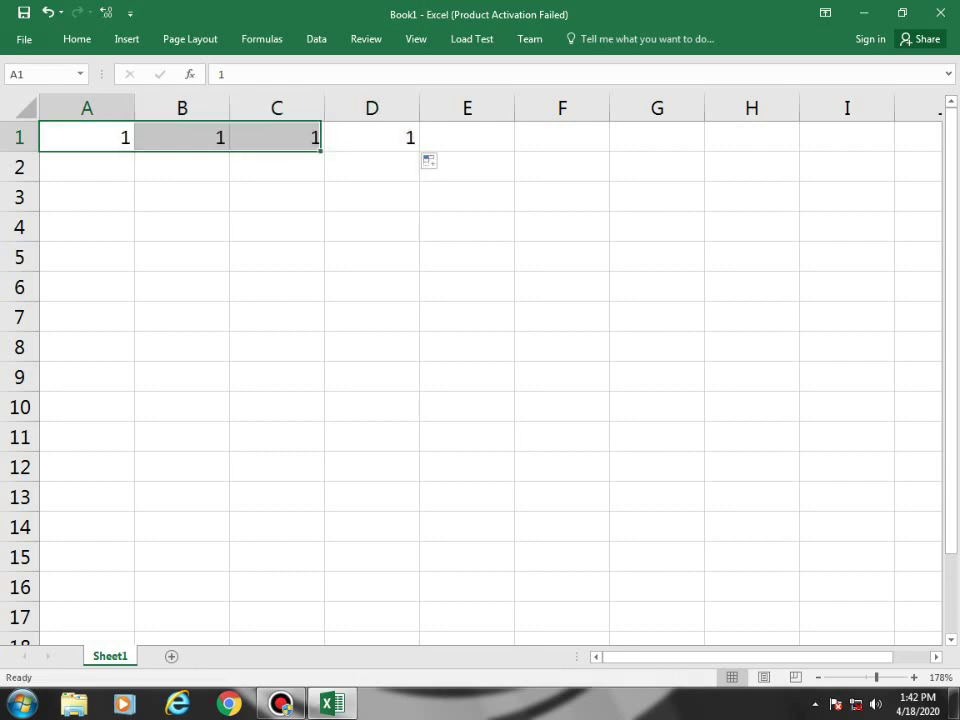
{"action": "left_click", "coordinate": [87, 137]}
{"action": "left_click_drag", "start_coordinate": [134, 151], "coordinate": [134, 250]}
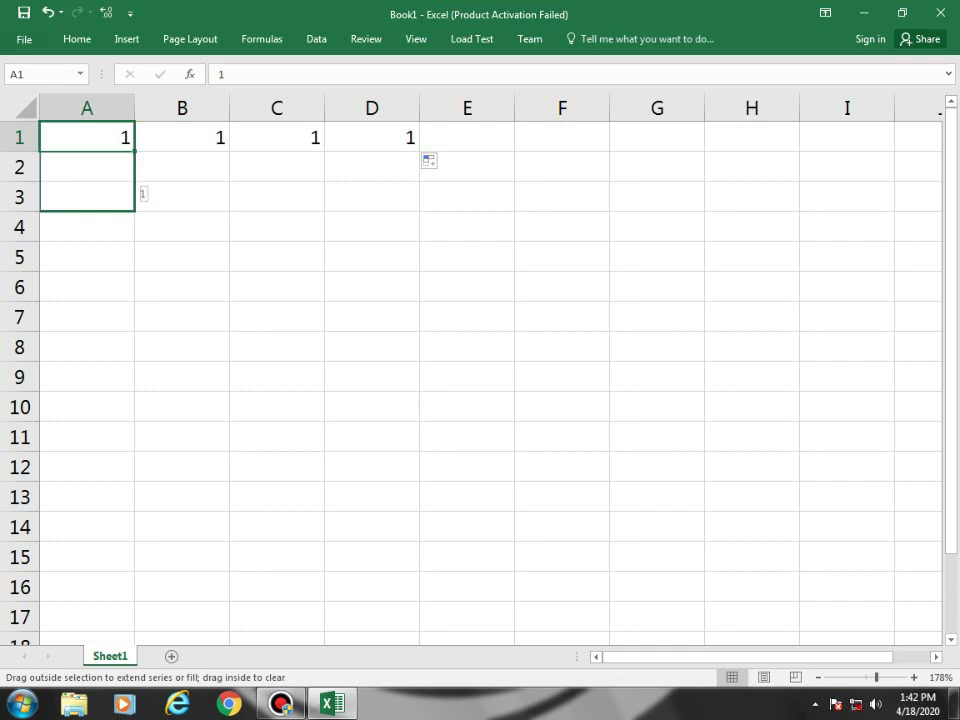
{"action": "left_click_drag", "start_coordinate": [134, 200], "coordinate": [153, 197]}
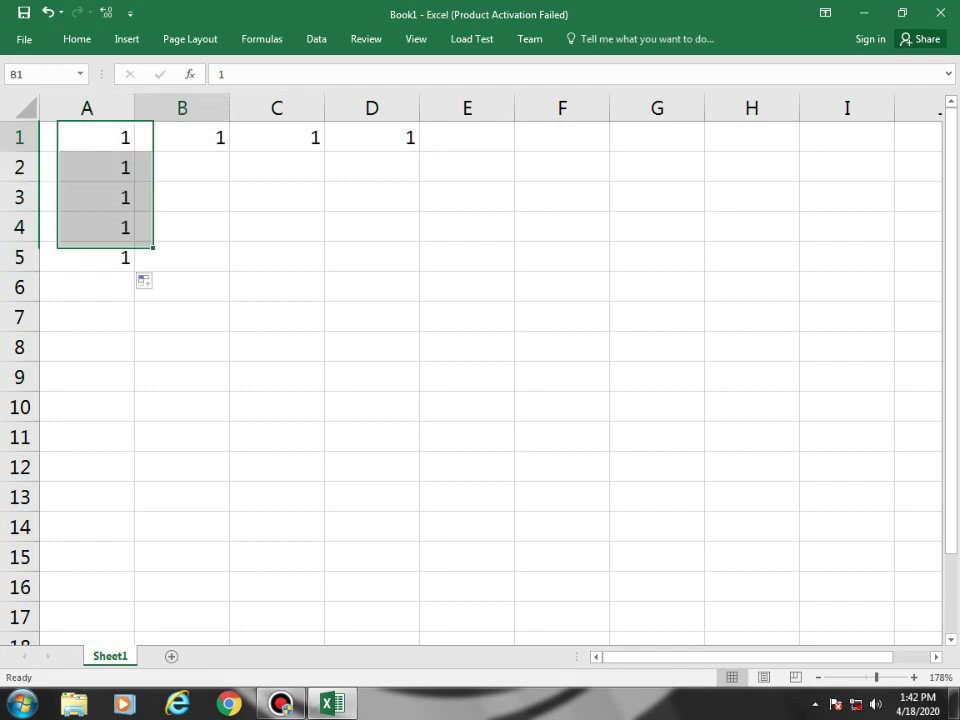
Clear the extra 1 from D1, leaving the fill ending at C1.
{"action": "left_click", "coordinate": [182, 137]}
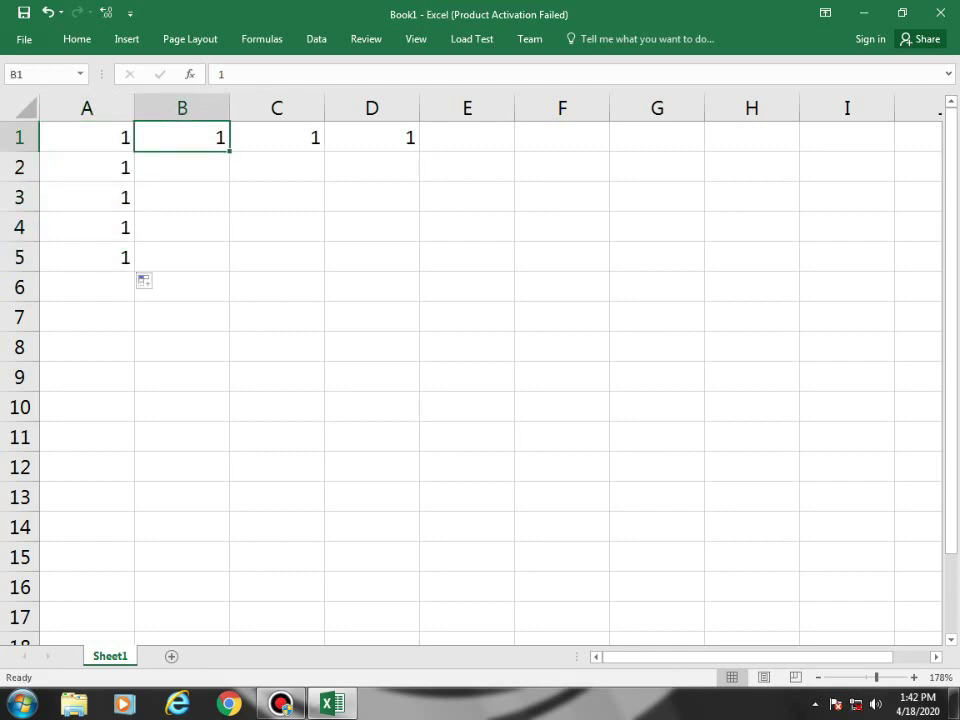
{"action": "left_click", "coordinate": [277, 137]}
{"action": "left_click", "coordinate": [372, 137]}
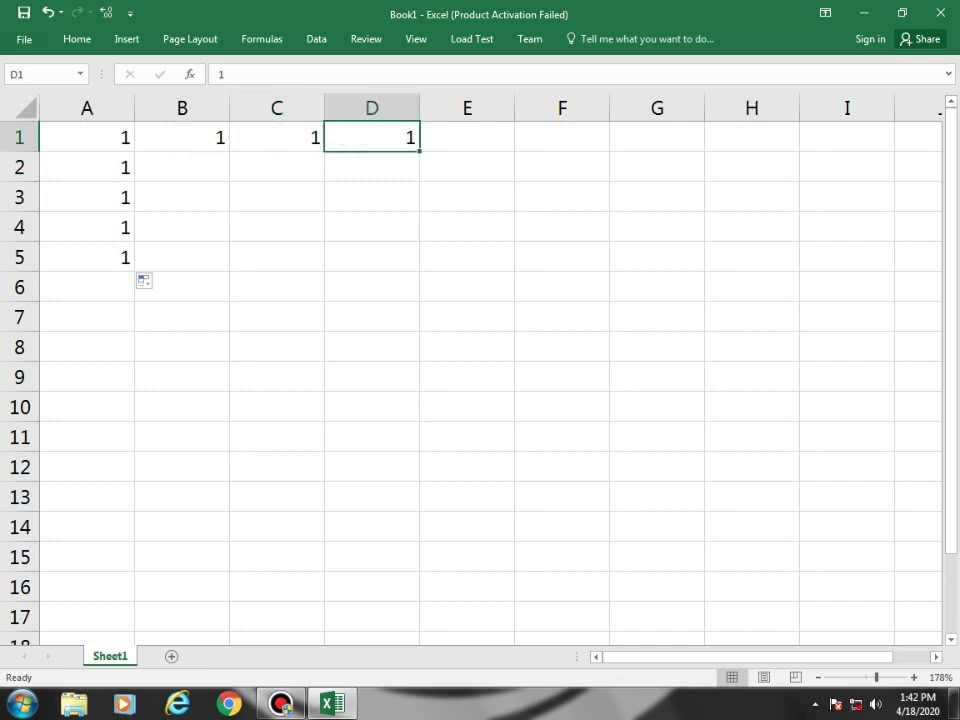
{"action": "key", "text": "BackSpace"}
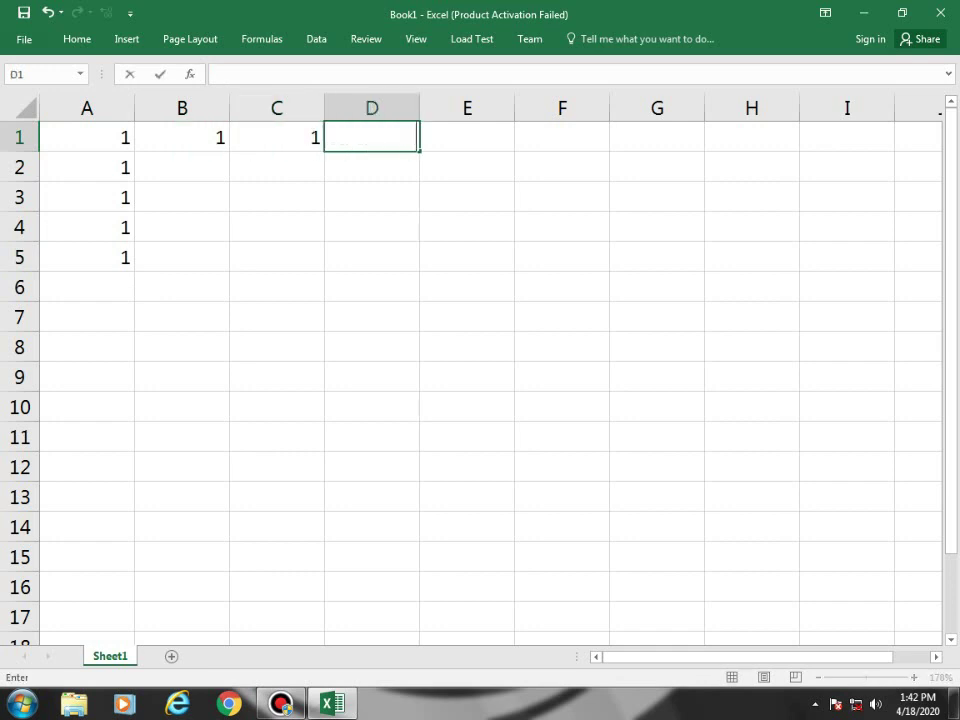
Clear the 1s from C1 and B1, then enter 1 in A1 and 2 in B1.
{"action": "key", "text": "Left"}
{"action": "key", "text": "BackSpace"}
{"action": "key", "text": "Left"}
{"action": "key", "text": "BackSpace"}
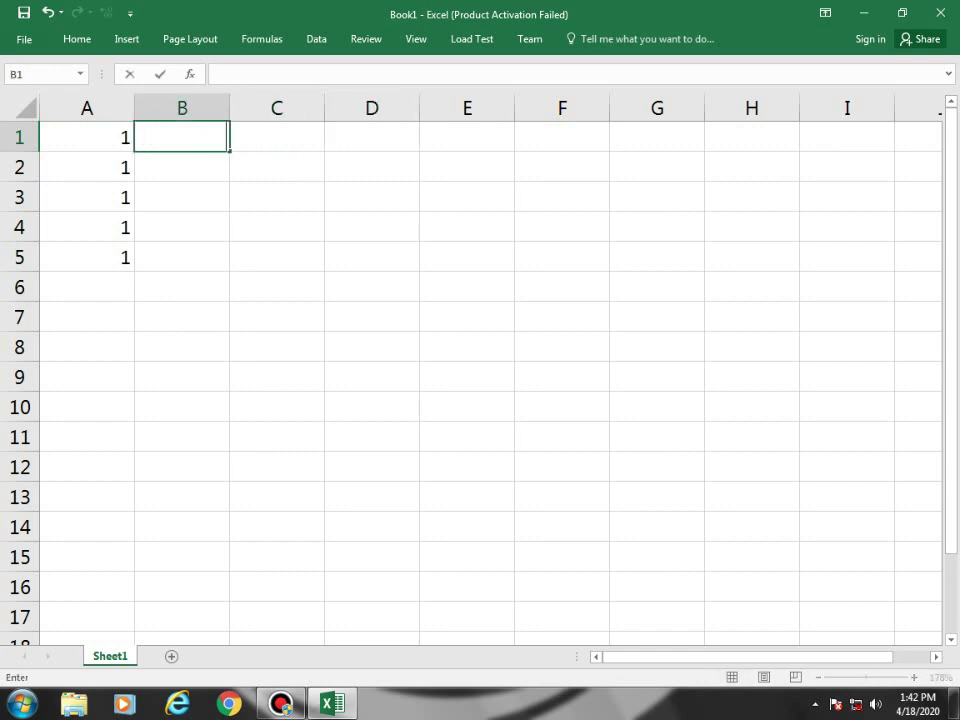
{"action": "key", "text": "Left"}
{"action": "type", "text": "1"}
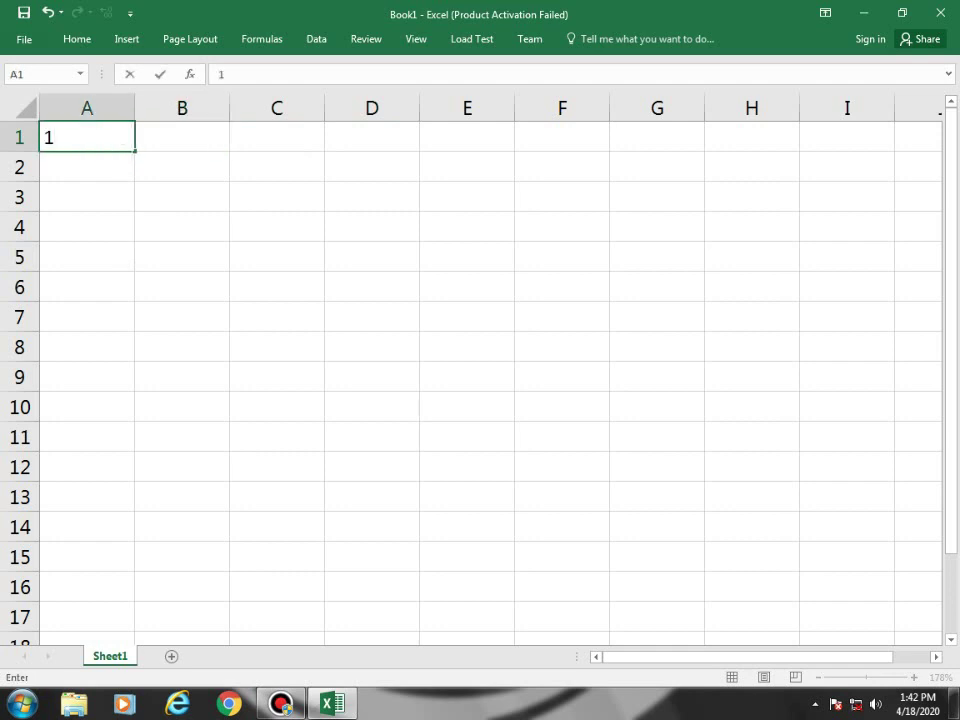
{"action": "key", "text": "Right"}
{"action": "type", "text": "2"}
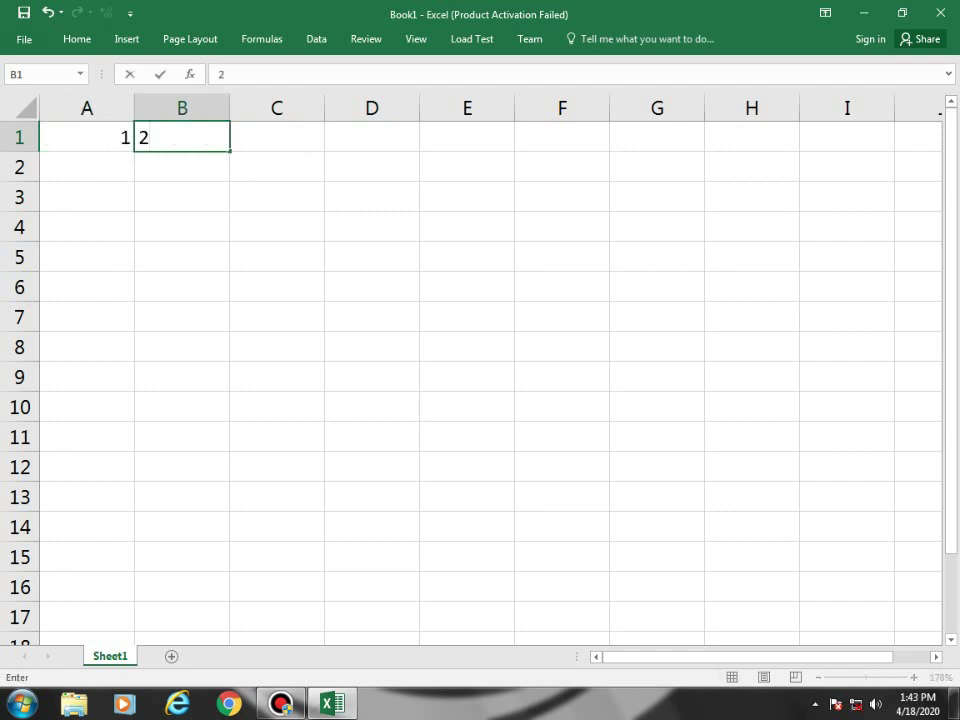
{"action": "key", "text": "Return"}
Select A1:B1 and extend the series across to F1, giving 1 to 6.
{"action": "left_click_drag", "start_coordinate": [87, 137], "coordinate": [180, 137]}
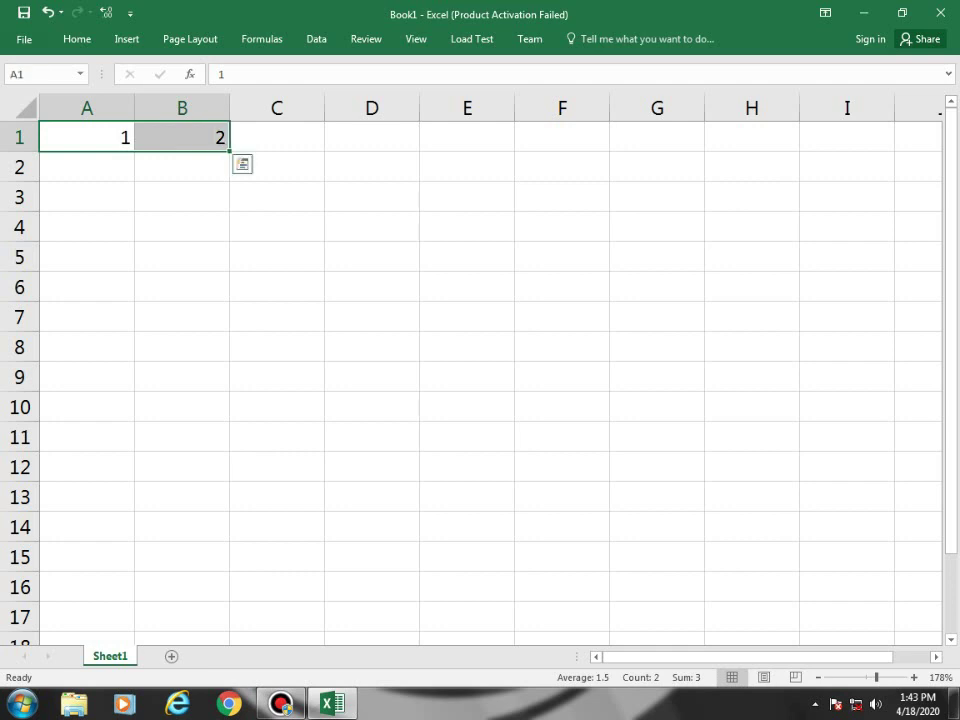
{"action": "left_click_drag", "start_coordinate": [230, 151], "coordinate": [230, 151]}
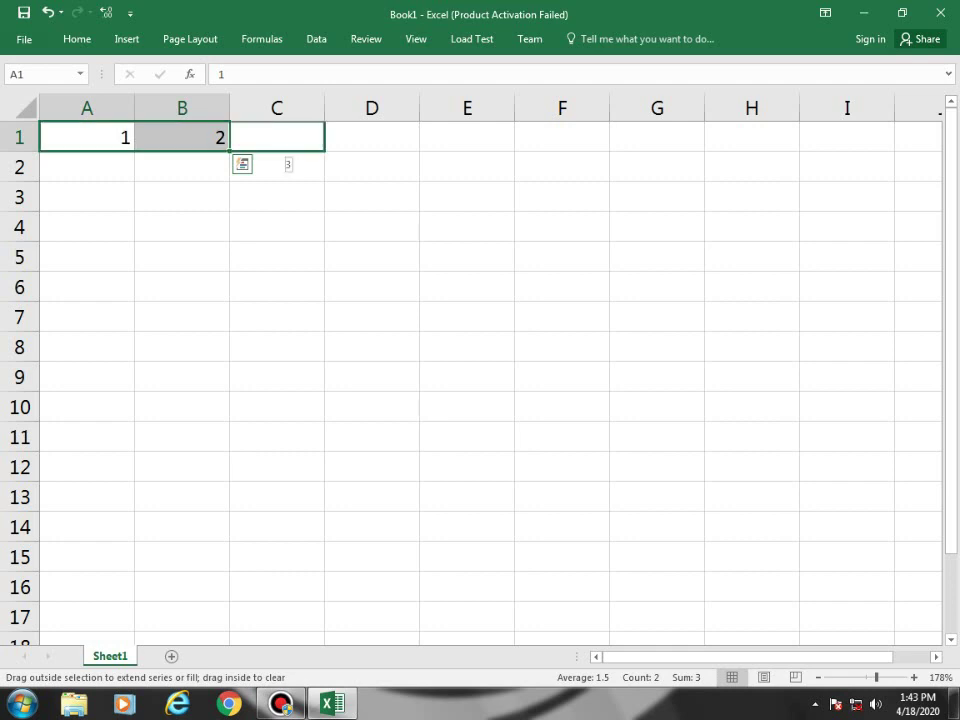
{"action": "left_click_drag", "start_coordinate": [230, 151], "coordinate": [608, 151]}
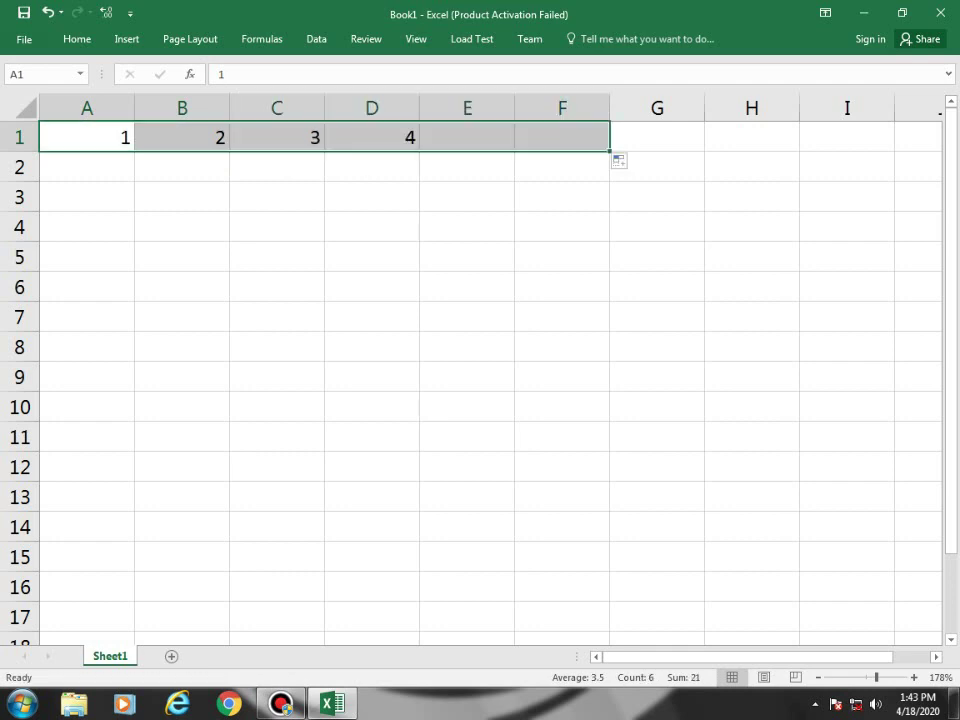
{"action": "left_click", "coordinate": [87, 137]}
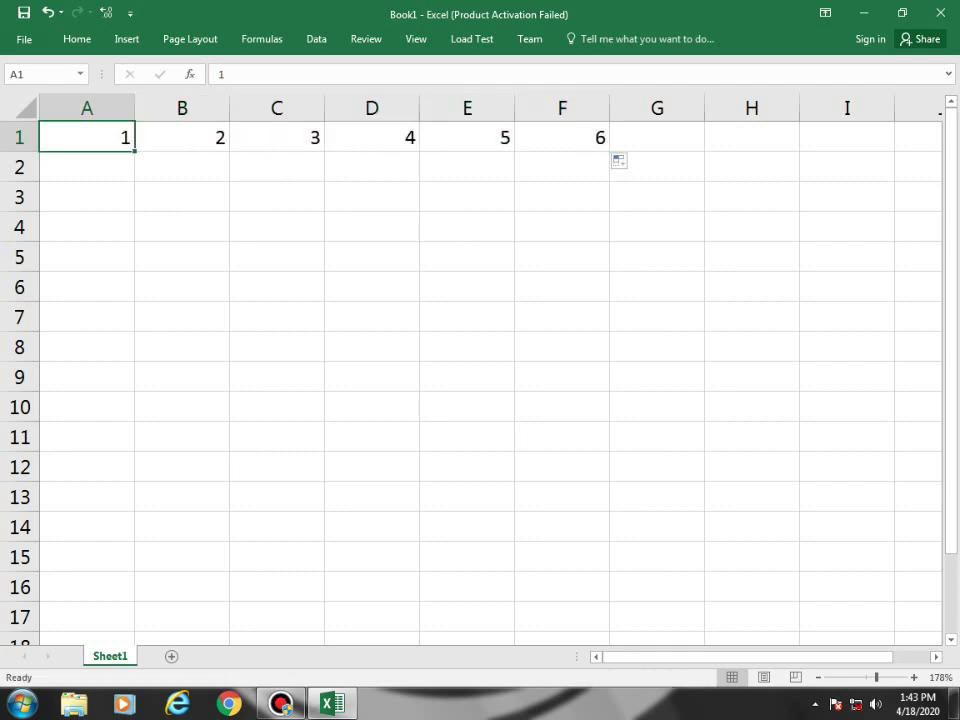
Enter 2 in A2 and extend the 1, 2 series down column A to 9 in A9.
{"action": "left_click", "coordinate": [87, 167]}
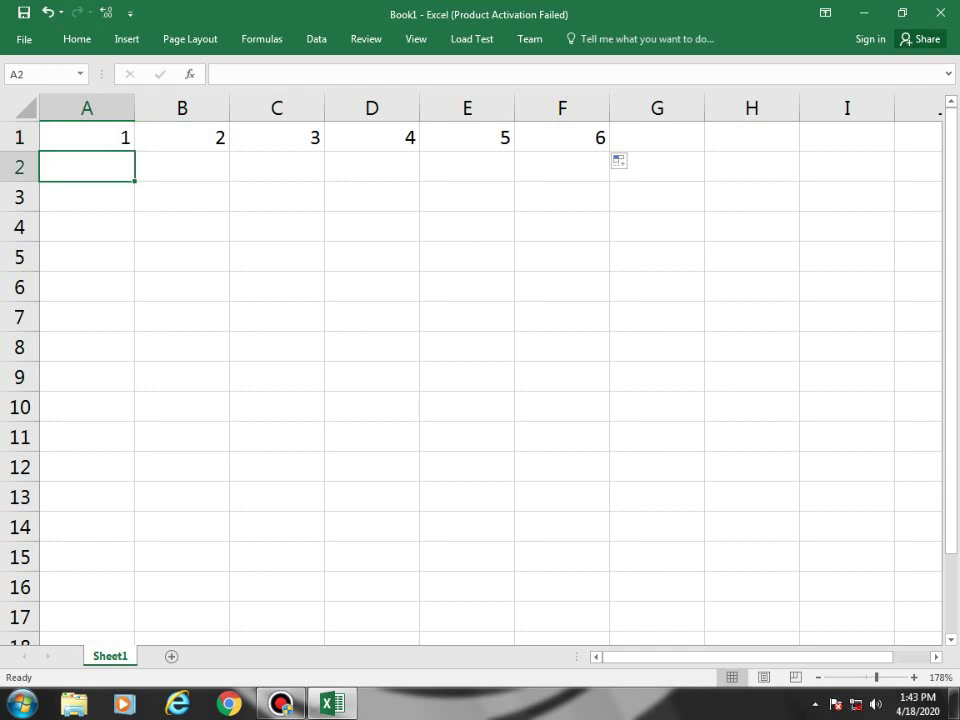
{"action": "type", "text": "2"}
{"action": "key", "text": "Return"}
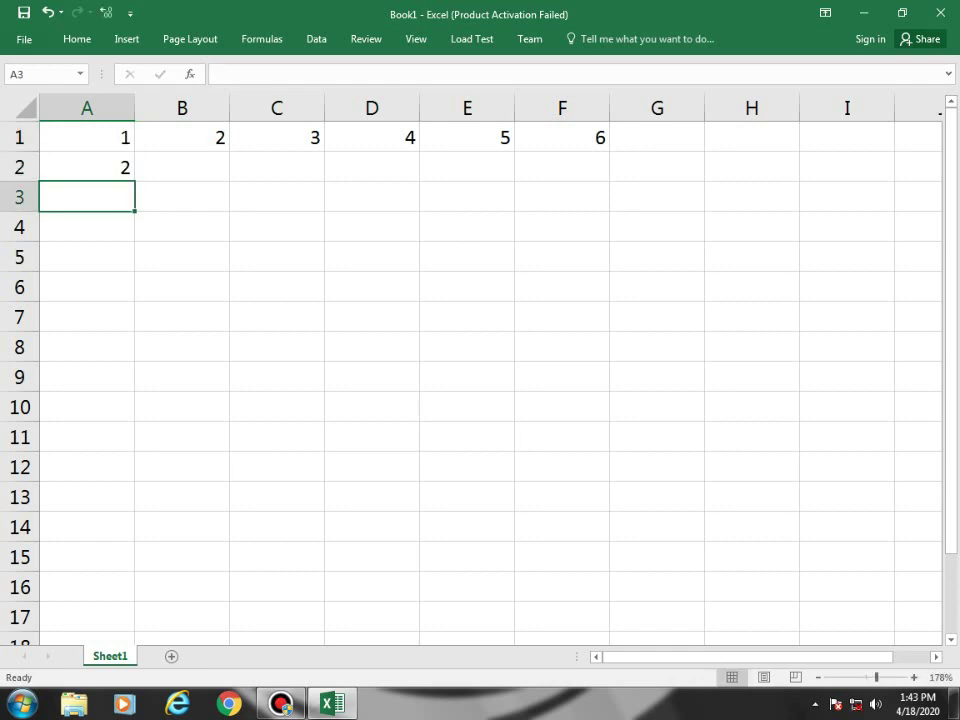
{"action": "left_click", "coordinate": [87, 137]}
{"action": "left_click", "coordinate": [87, 167]}
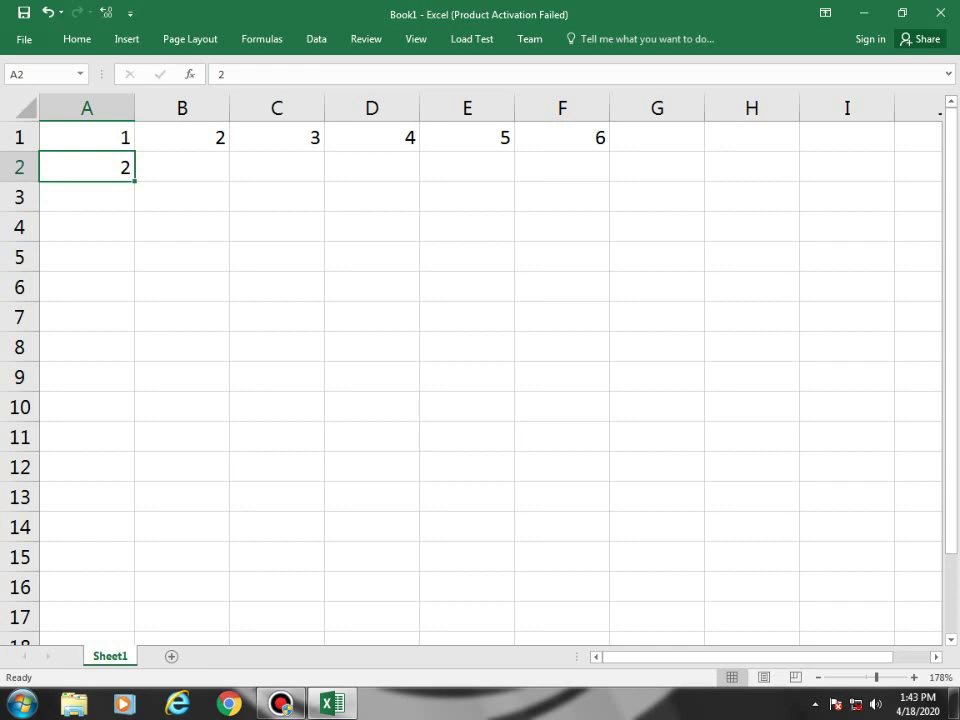
{"action": "left_click_drag", "start_coordinate": [87, 137], "coordinate": [138, 386]}
{"action": "left_click_drag", "start_coordinate": [182, 167], "coordinate": [182, 227]}
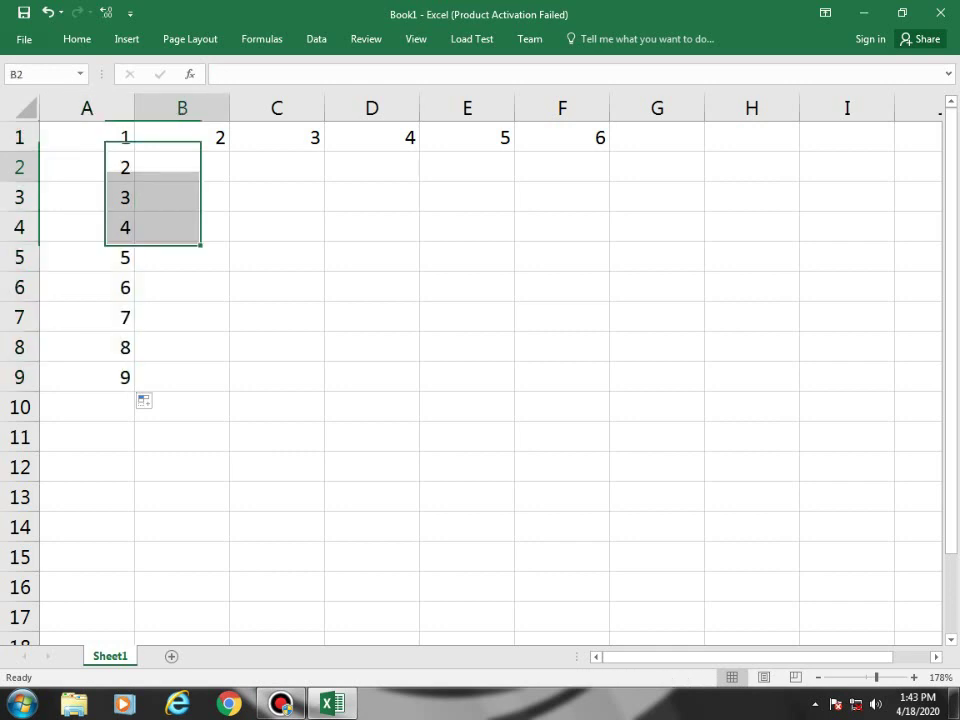
Enter 3 and 4 in B3:B4 and extend that series down to 9 in B9.
{"action": "left_click", "coordinate": [182, 167]}
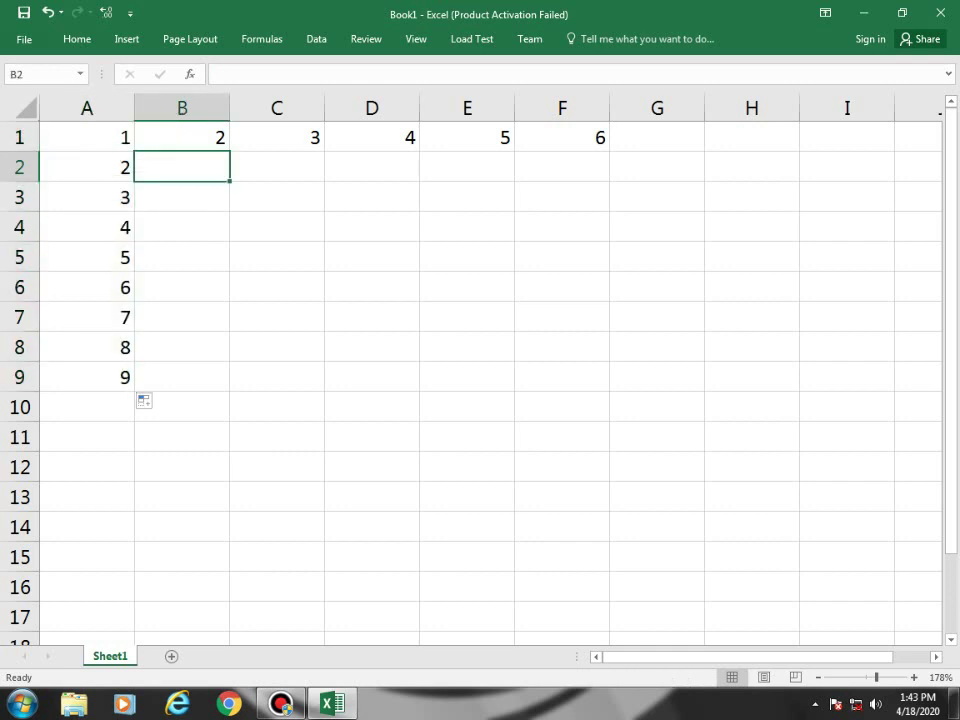
{"action": "left_click", "coordinate": [87, 137]}
{"action": "left_click", "coordinate": [182, 197]}
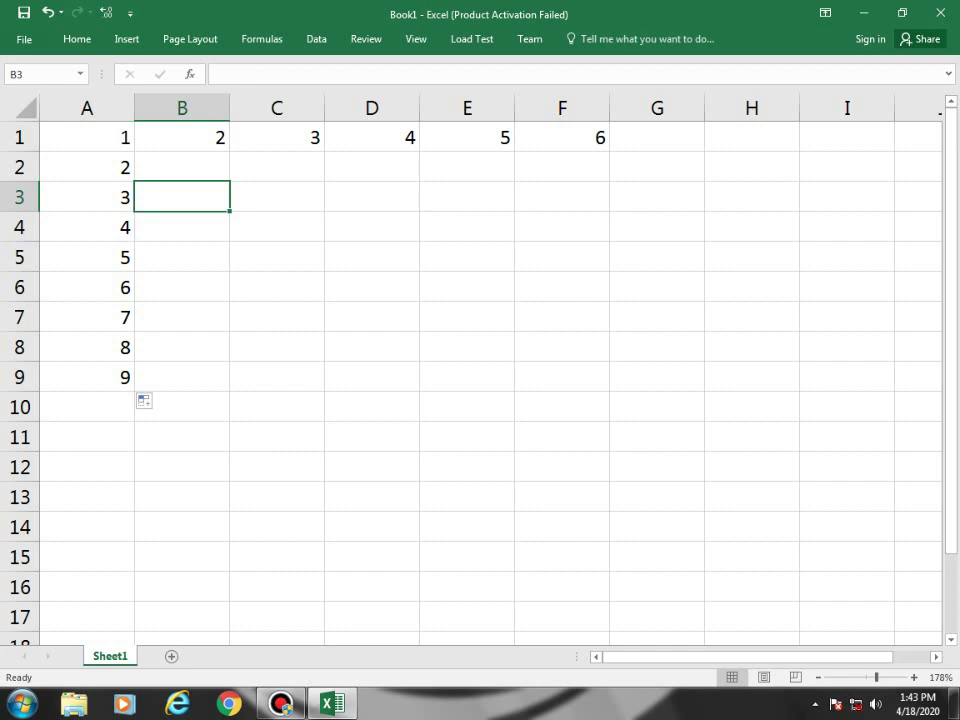
{"action": "type", "text": "3"}
{"action": "key", "text": "Return"}
{"action": "type", "text": "4"}
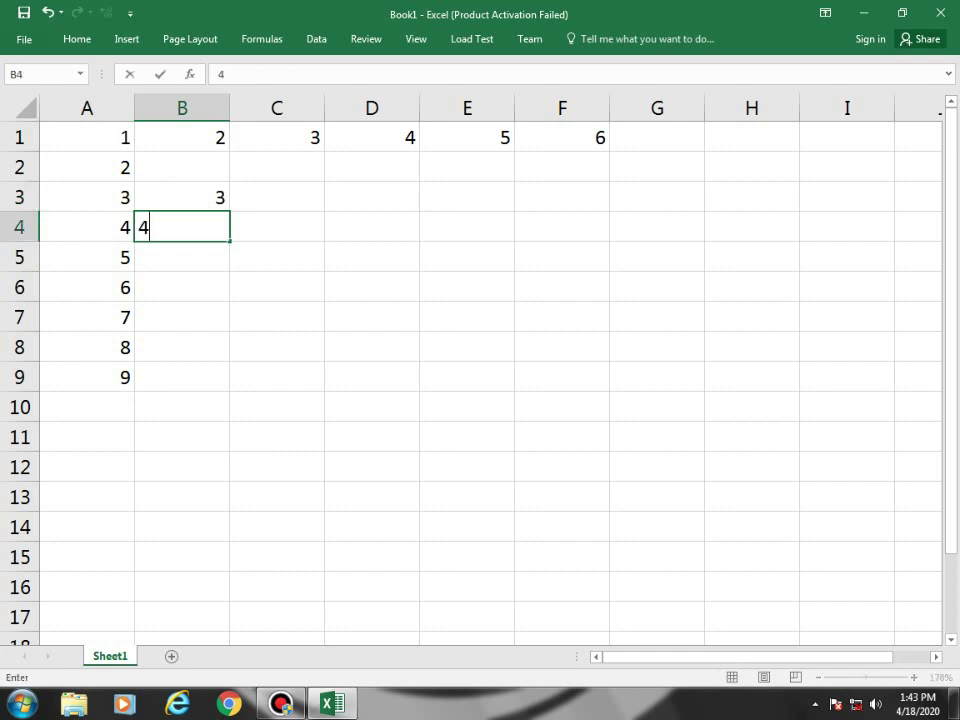
{"action": "key", "text": "Up"}
{"action": "key", "text": "shift+Down"}
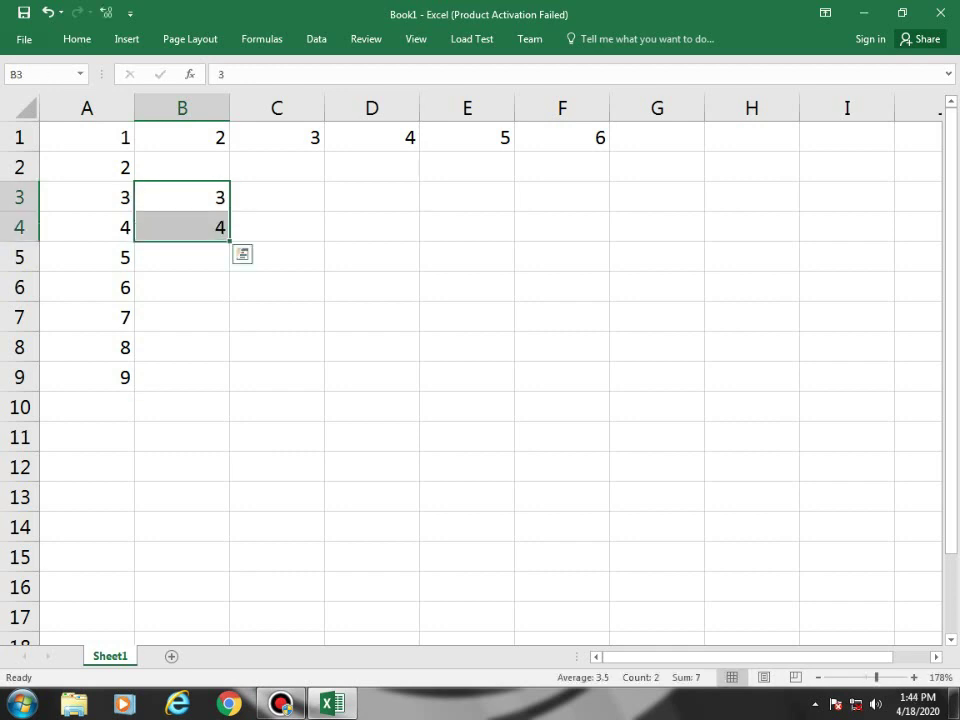
{"action": "left_click_drag", "start_coordinate": [230, 241], "coordinate": [232, 388]}
{"action": "left_click", "coordinate": [277, 197]}
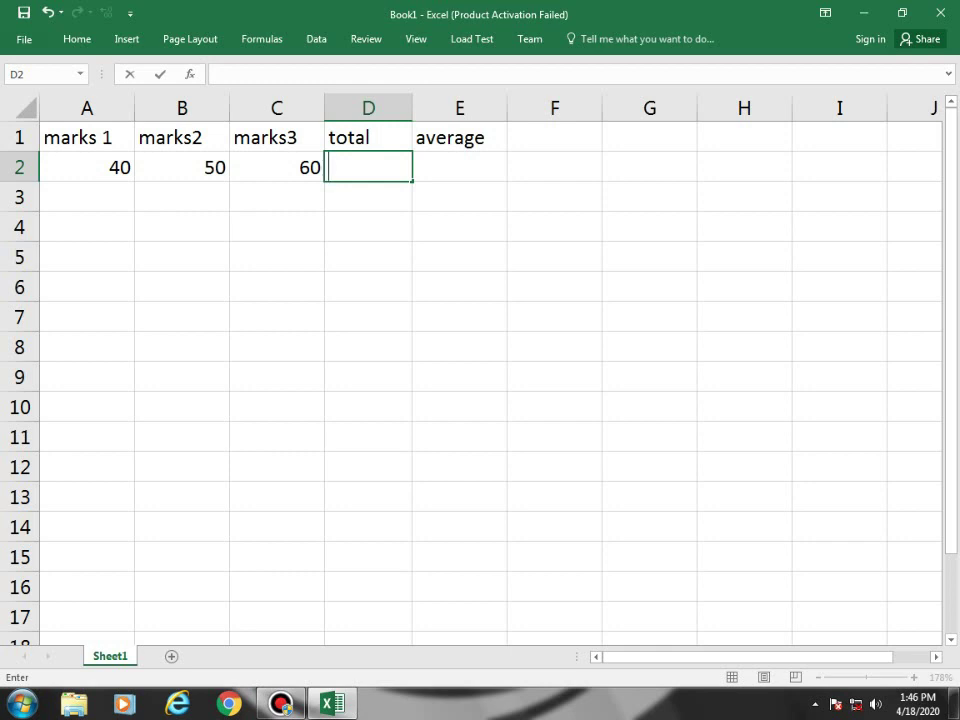
Enter =A2+B2+C2 in D2 so the total shows 150.
{"action": "type", "text": "="}
{"action": "left_click", "coordinate": [87, 167]}
{"action": "type", "text": "+"}
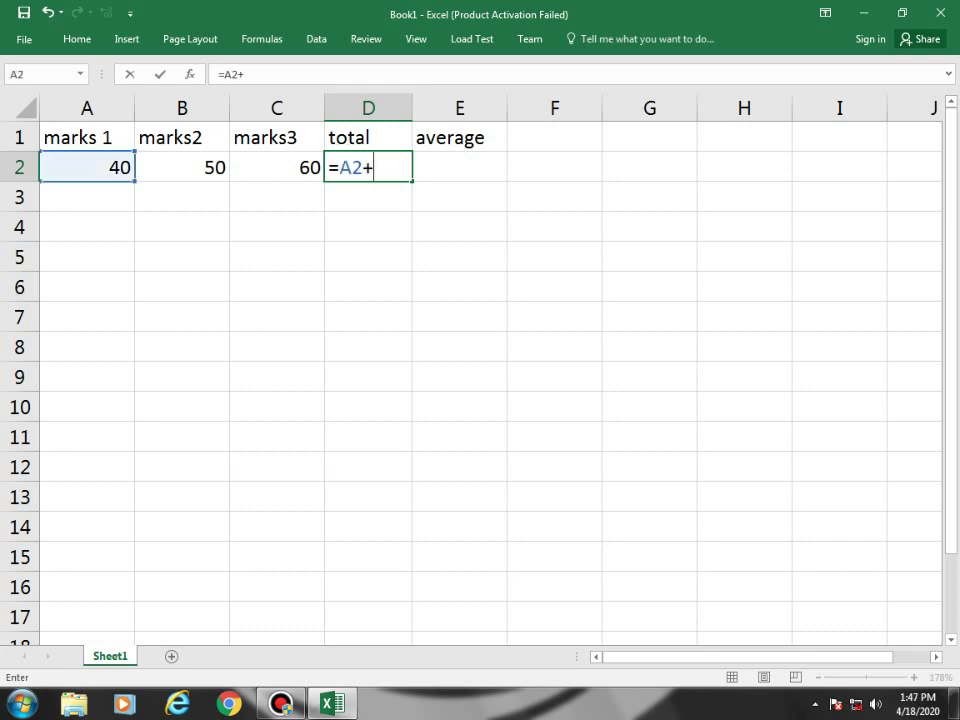
{"action": "left_click", "coordinate": [182, 167]}
{"action": "type", "text": "+"}
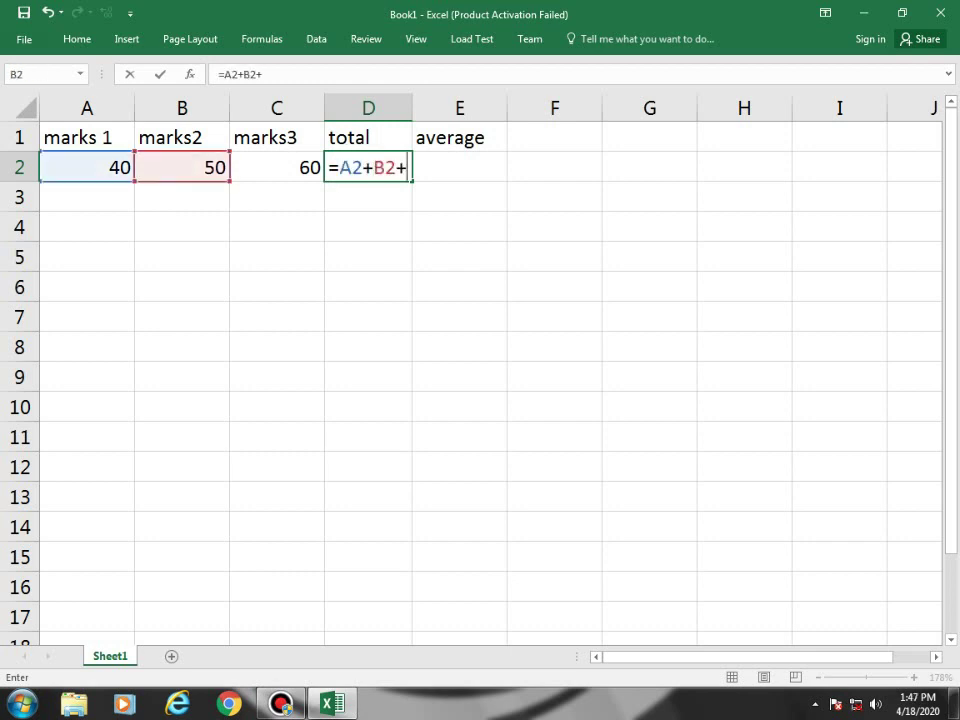
{"action": "left_click", "coordinate": [277, 167]}
{"action": "key", "text": "Return"}
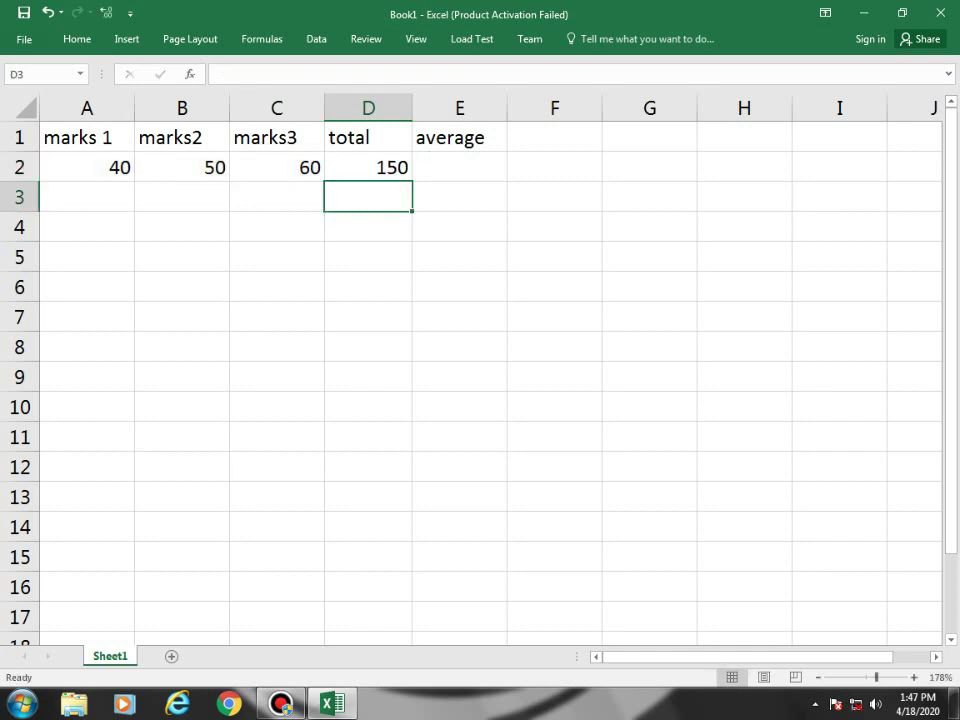
{"action": "key", "text": "Up"}
{"action": "key", "text": "Right"}
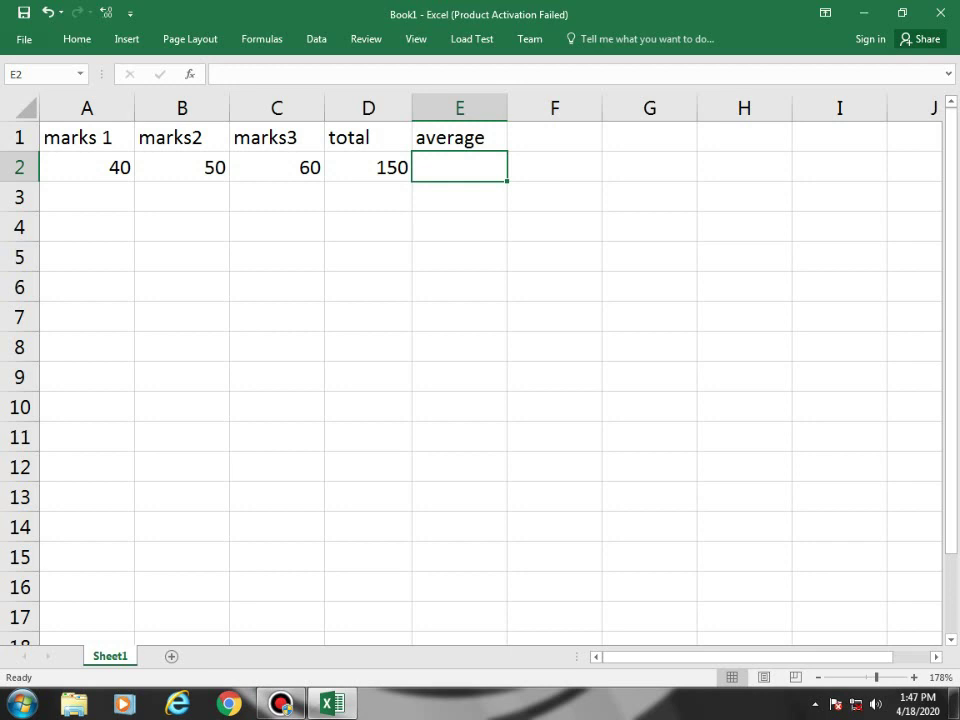
Enter =D2/3 in E2 so the average shows 50, then recheck the cell.
{"action": "left_click", "coordinate": [182, 137]}
{"action": "left_click", "coordinate": [277, 137]}
{"action": "left_click", "coordinate": [87, 137]}
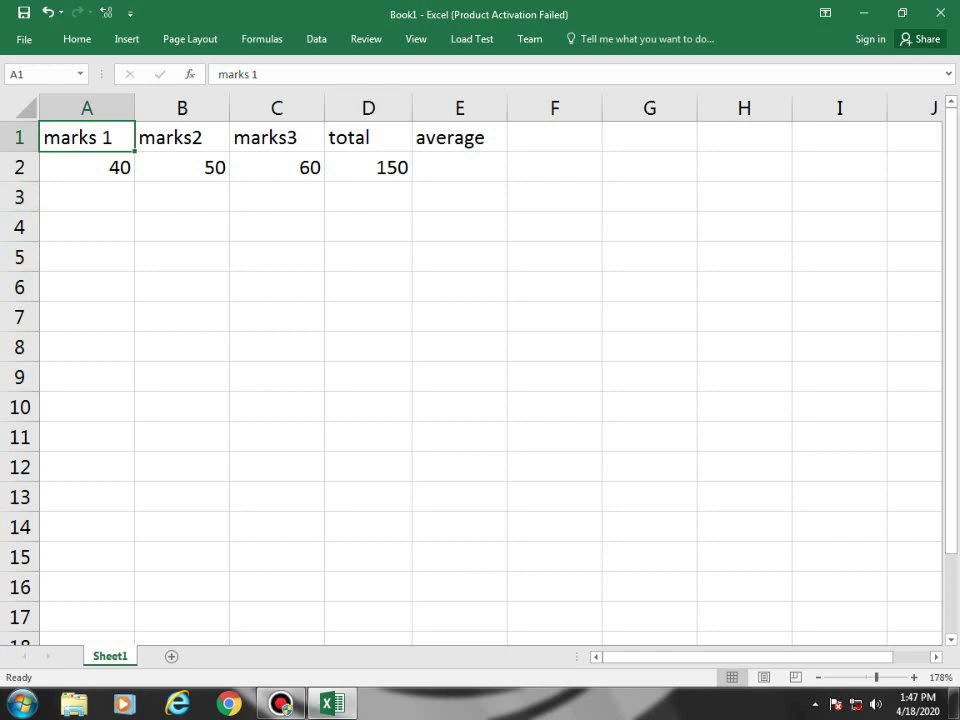
{"action": "left_click", "coordinate": [459, 167]}
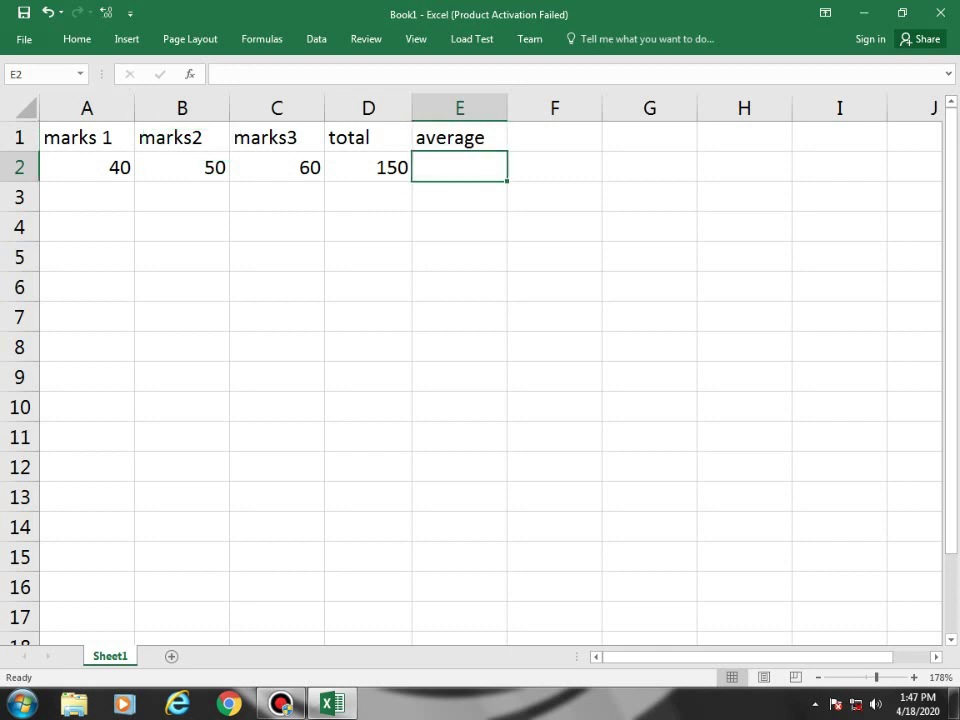
{"action": "type", "text": "="}
{"action": "key", "text": "Left"}
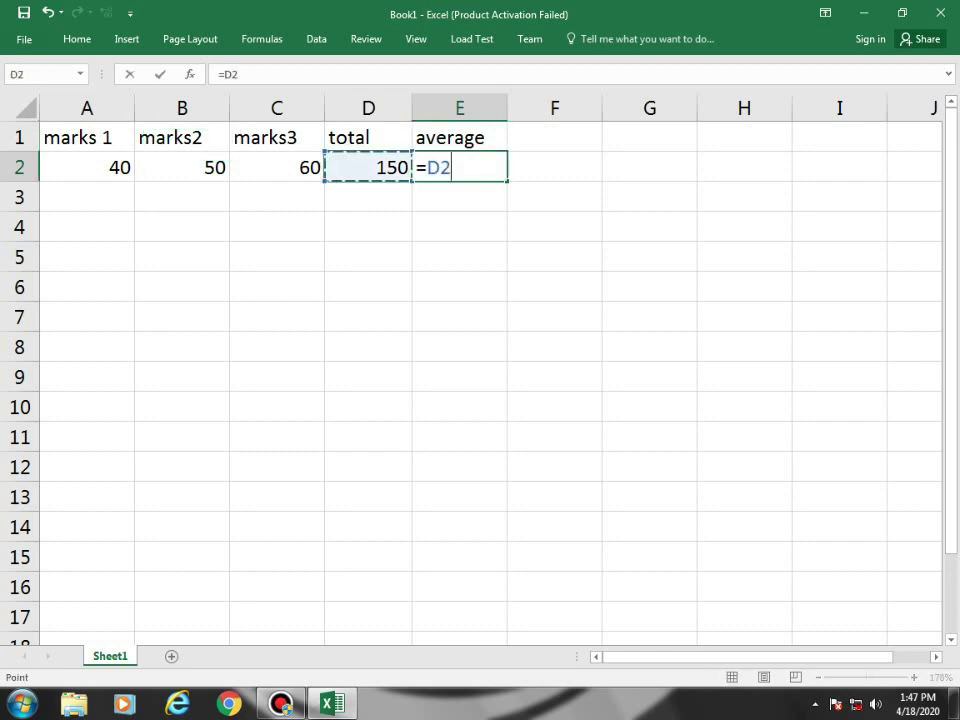
{"action": "type", "text": "/3"}
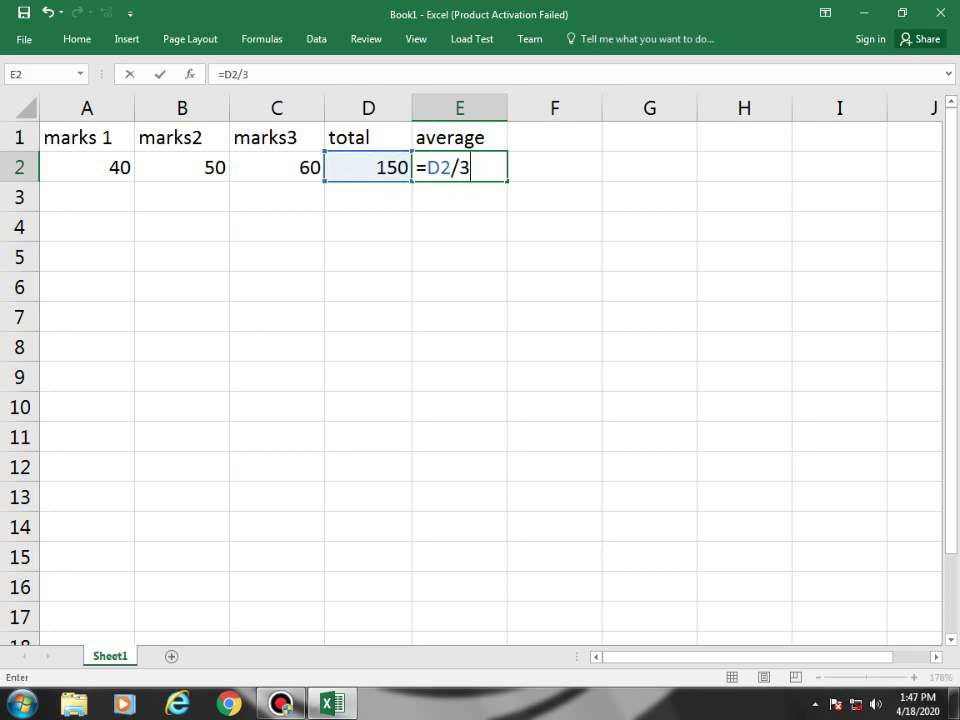
{"action": "key", "text": "Return"}
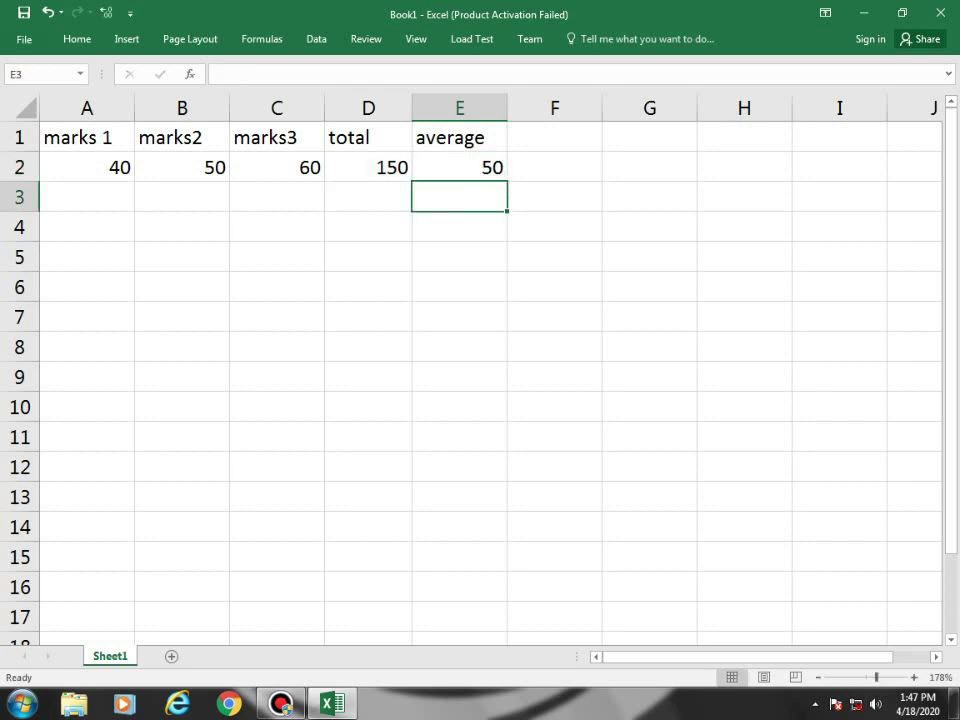
{"action": "left_click", "coordinate": [459, 167]}
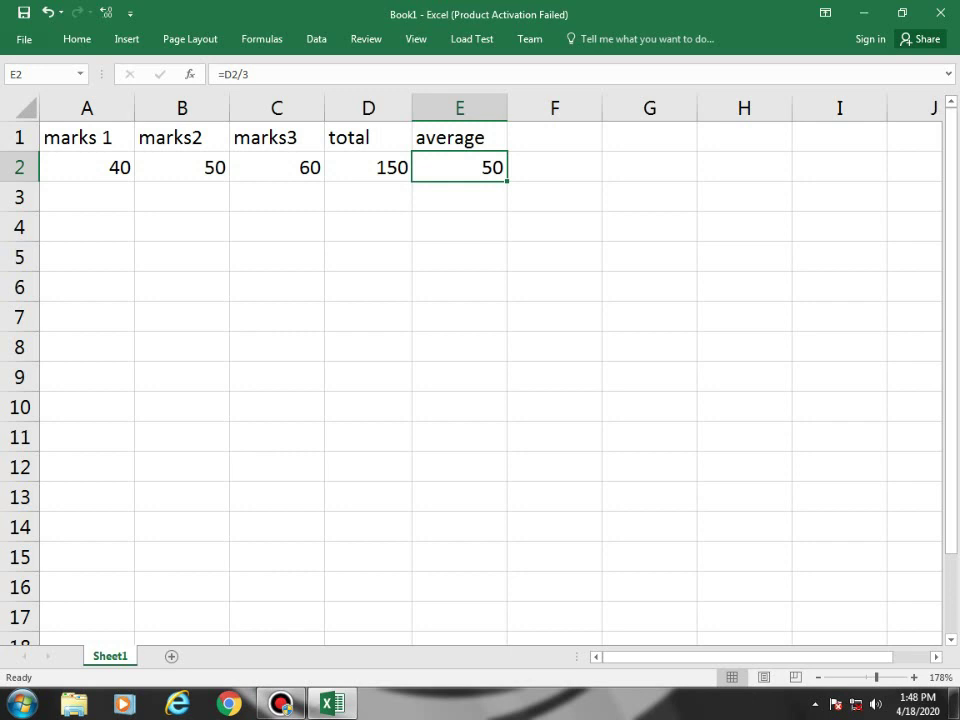
Add two new blank sheets, Sheet2 and Sheet3, to the workbook.
{"action": "left_click", "coordinate": [171, 656]}
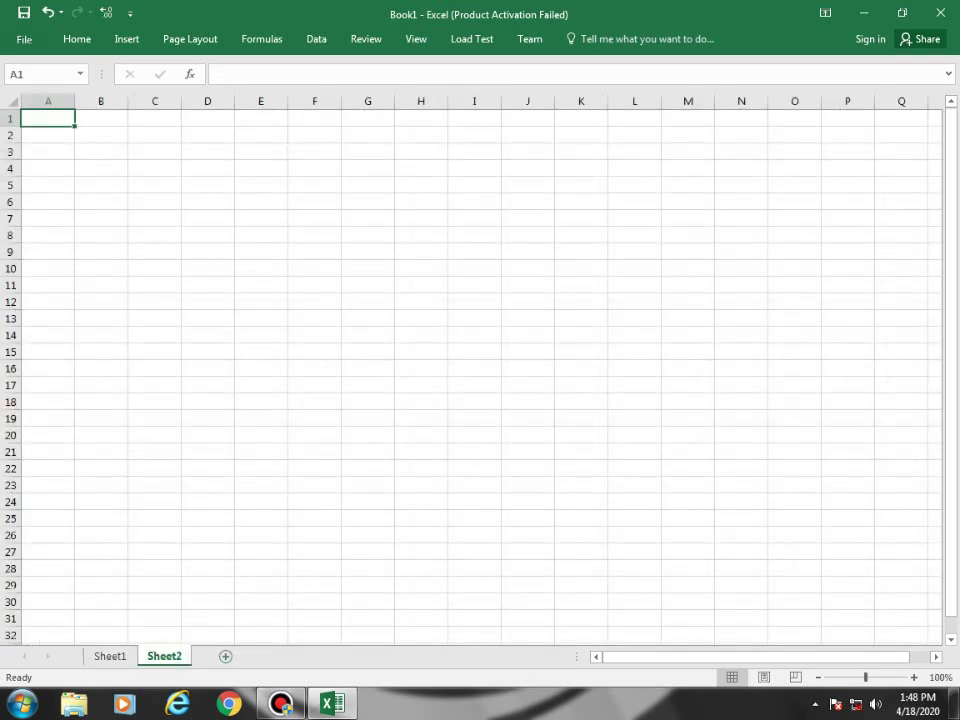
{"action": "left_click", "coordinate": [225, 656]}
{"action": "left_click", "coordinate": [110, 656]}
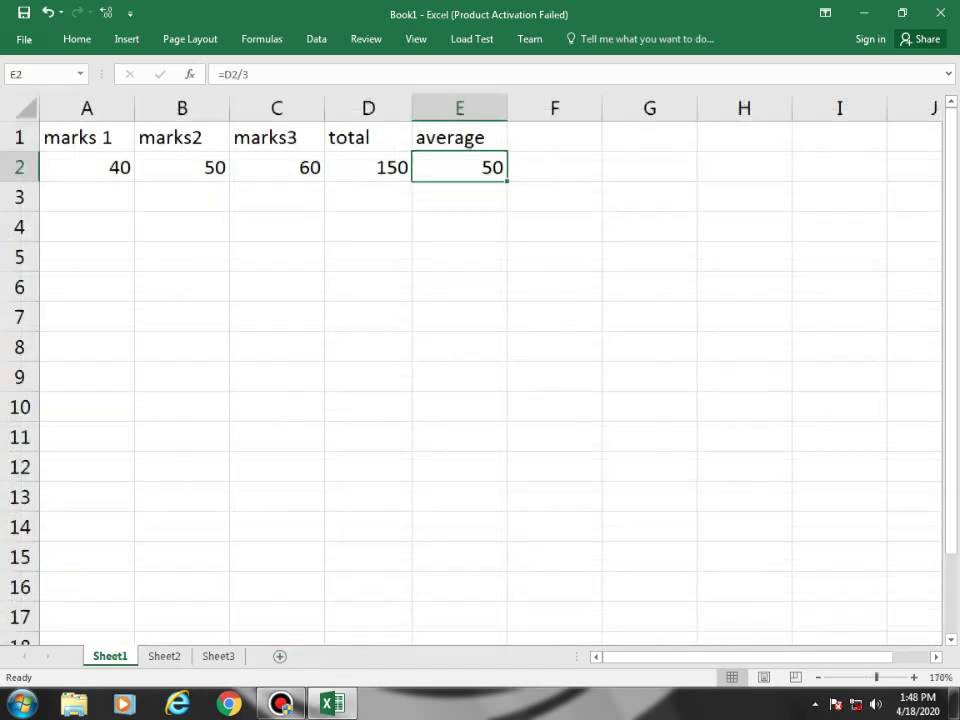
Rename Sheet1 to brackets and Sheet2 to tutorial.
{"action": "right_click", "coordinate": [114, 656]}
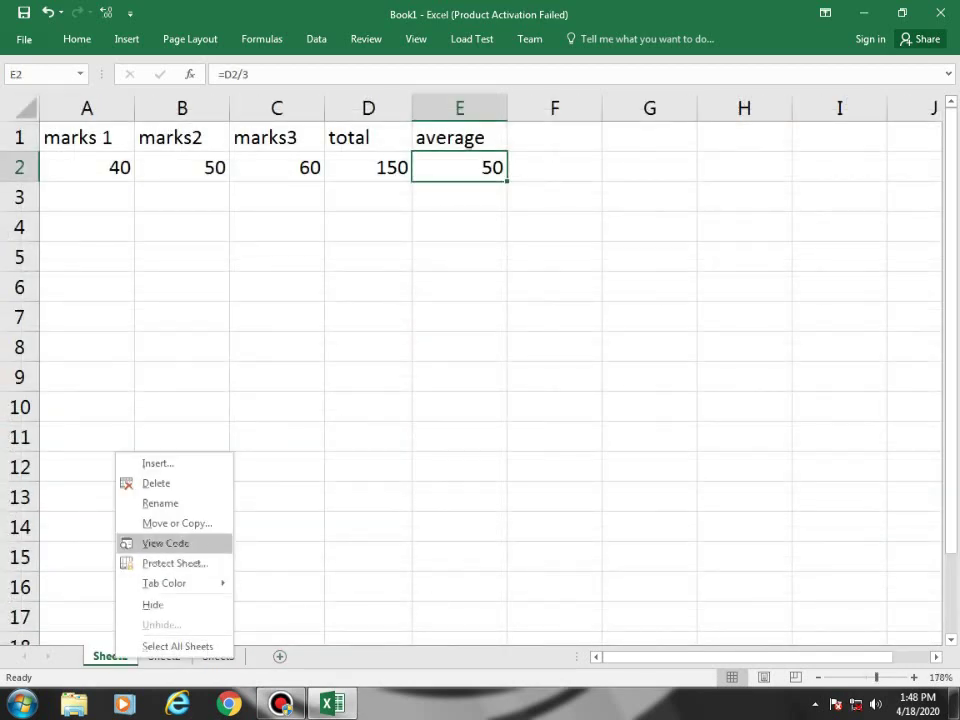
{"action": "left_click", "coordinate": [160, 503]}
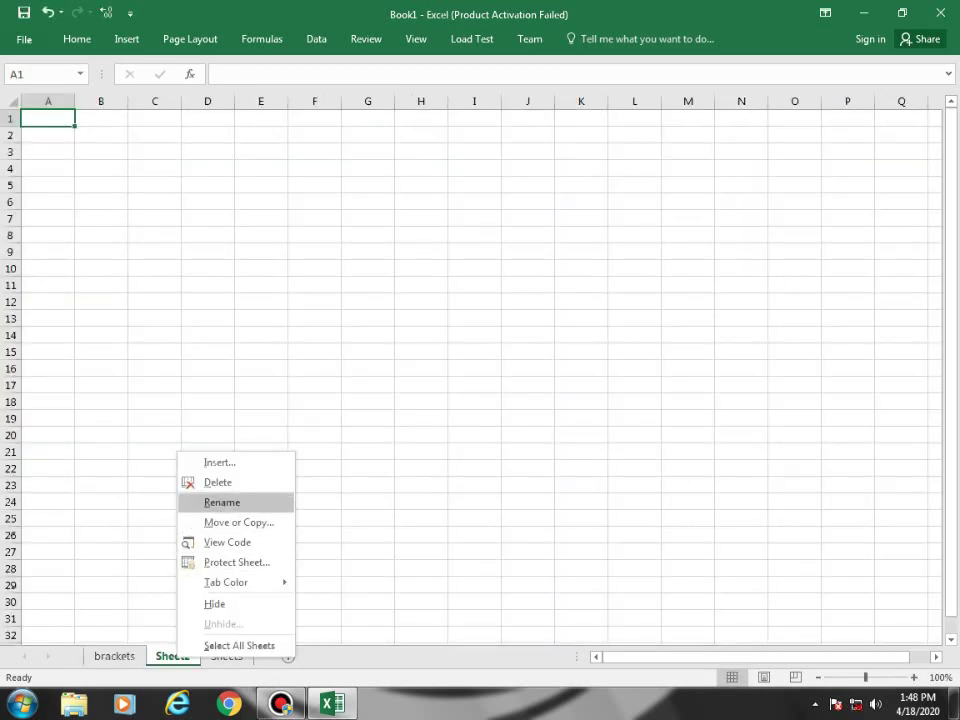
{"action": "left_click", "coordinate": [222, 502]}
{"action": "type", "text": "tutor"}
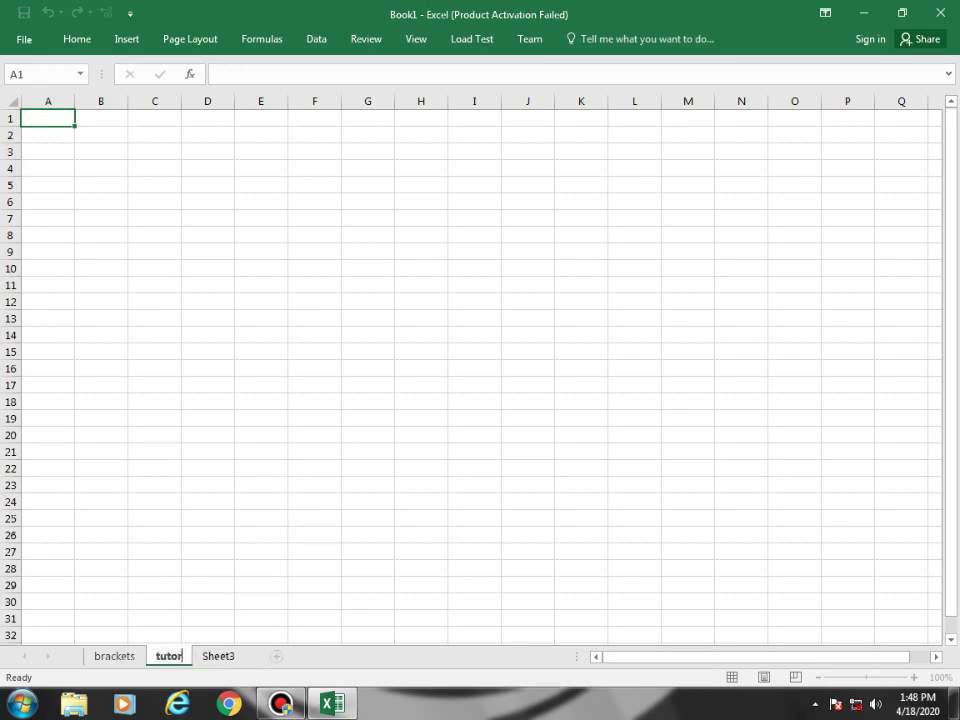
{"action": "type", "text": "ial"}
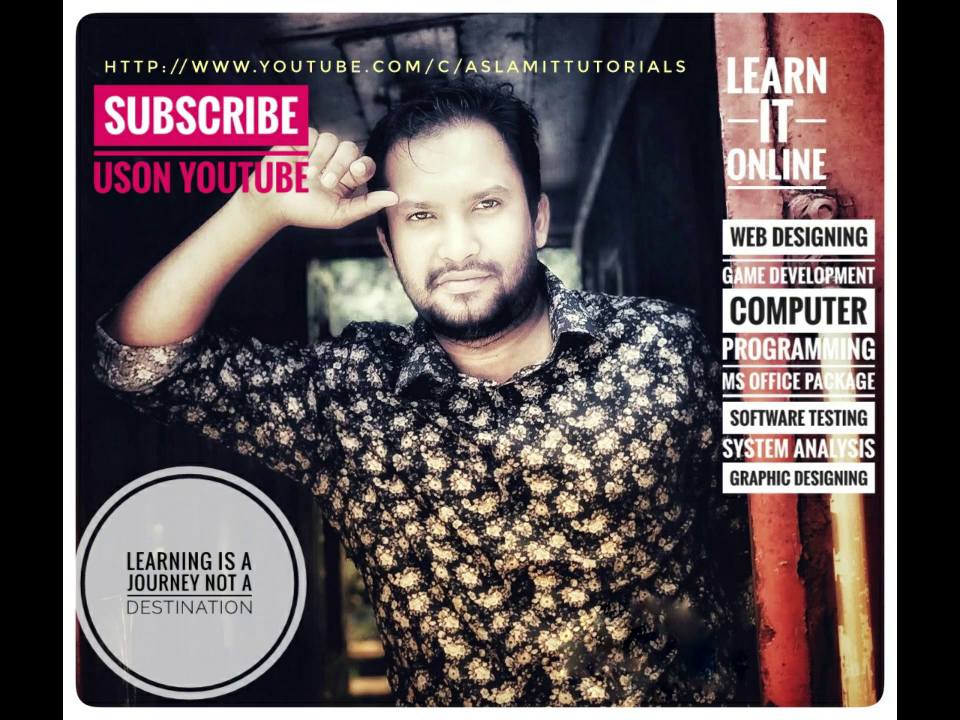